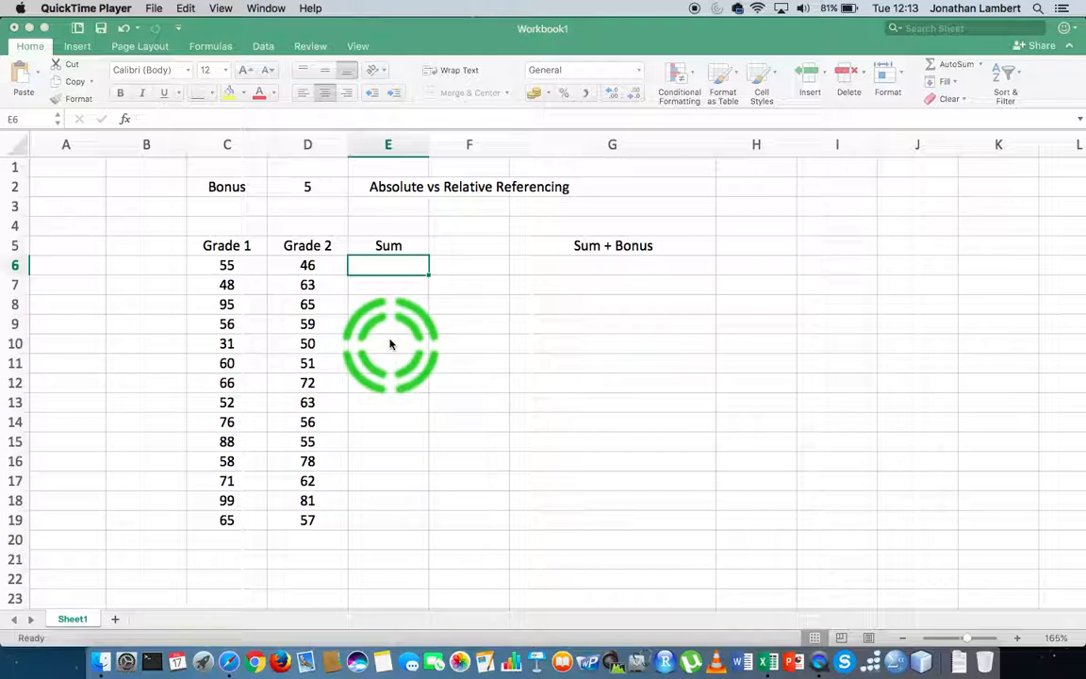
Look over the Grade 1 and Grade 2 score columns and the empty first cell of the Sum column
left_click(232, 262)
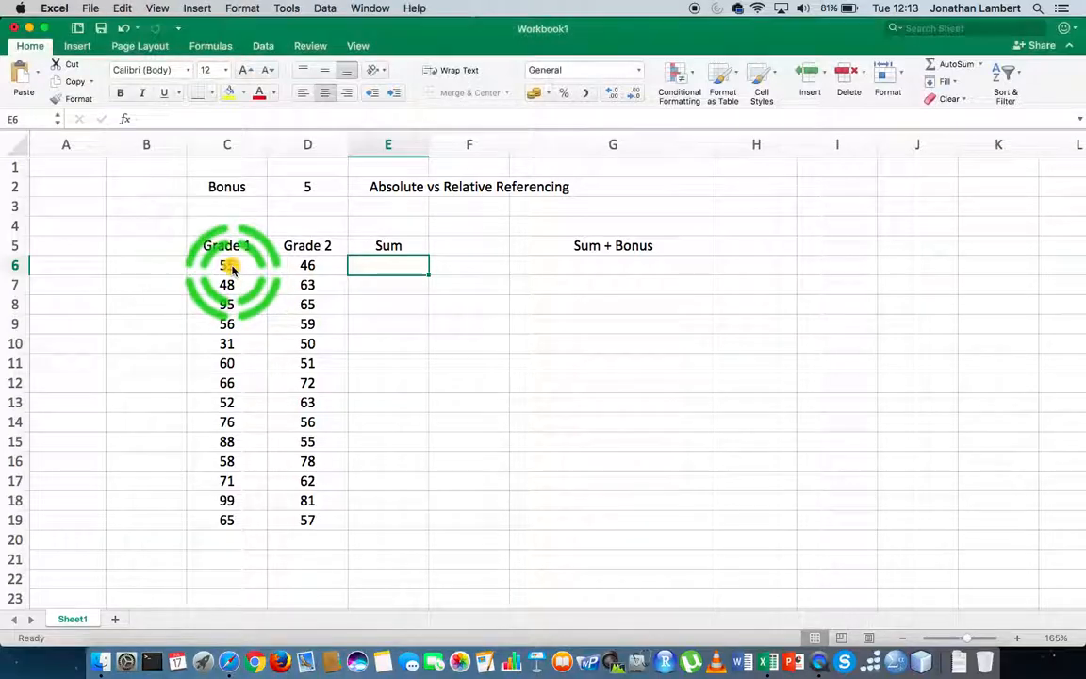
left_click(232, 269)
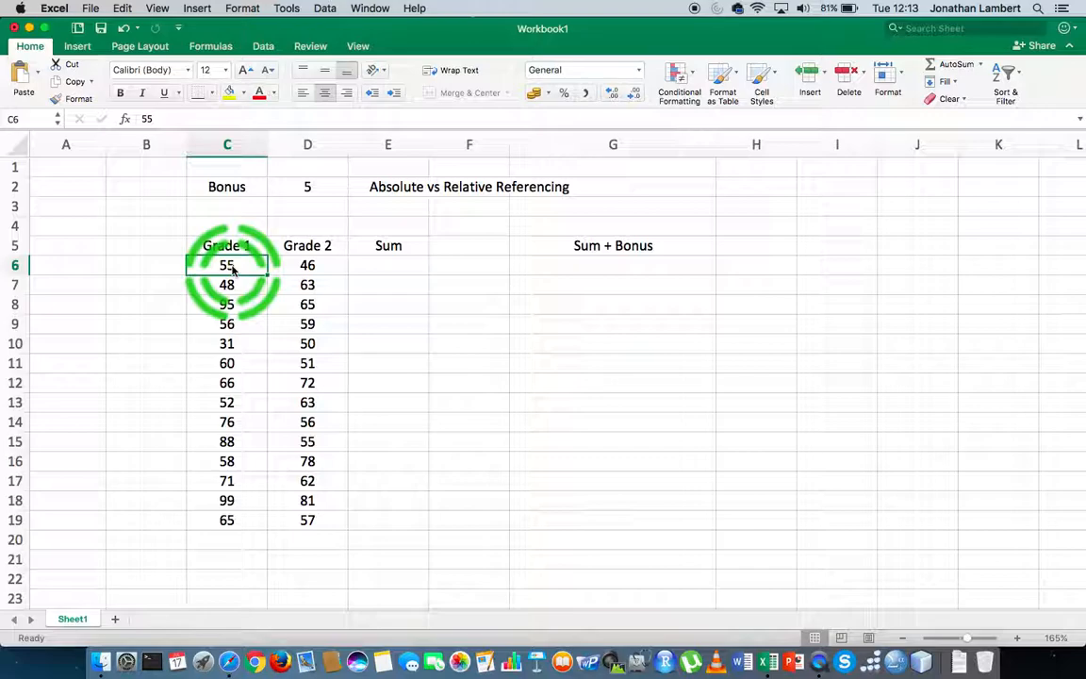
left_click_drag(232, 269, 248, 523)
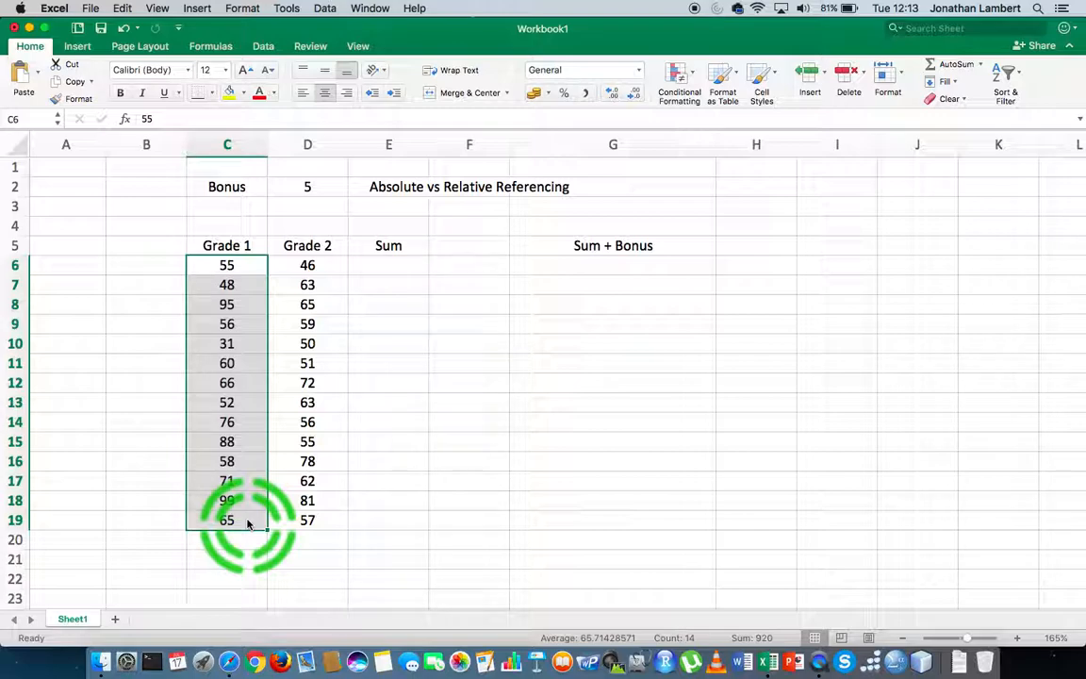
left_click(311, 271)
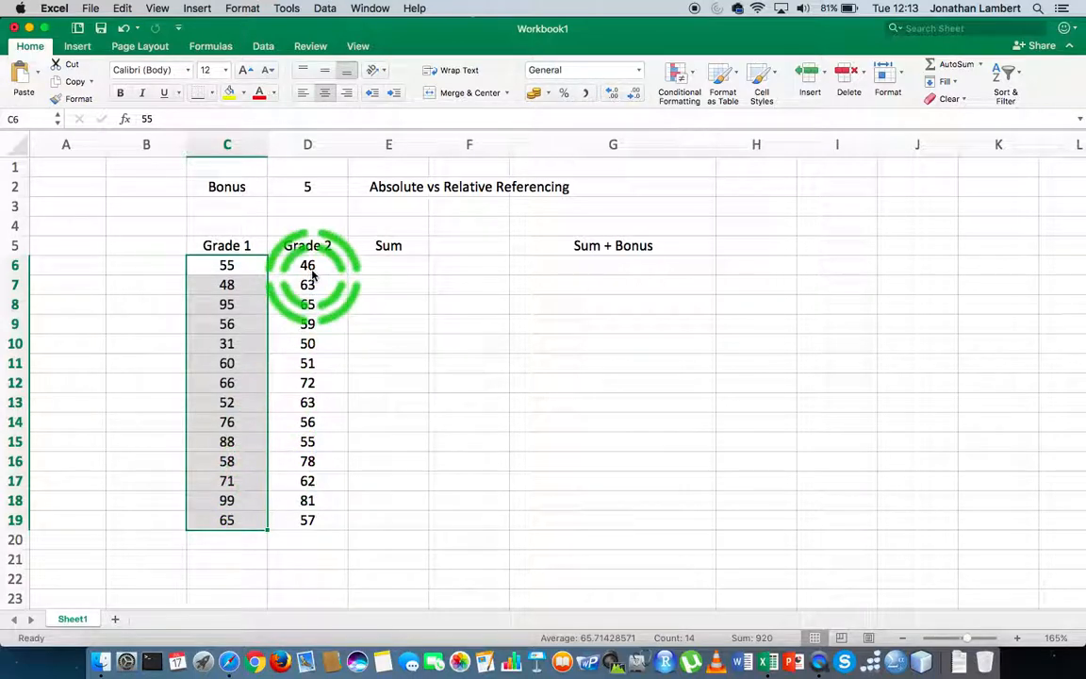
left_click_drag(230, 272, 278, 272)
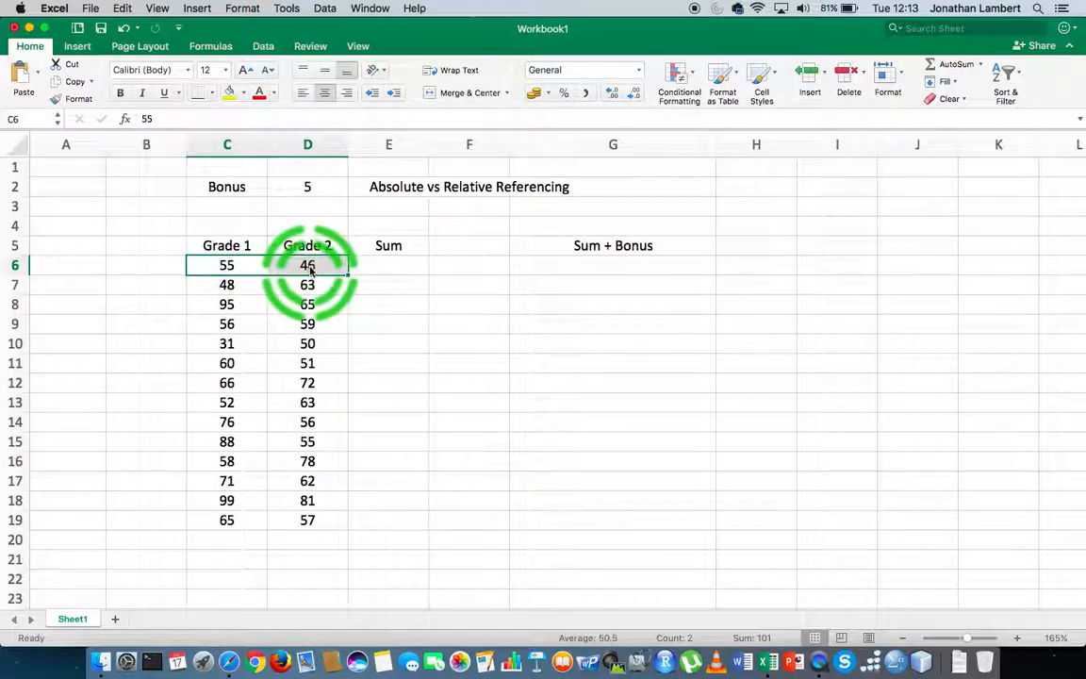
left_click(304, 267)
left_click(321, 247)
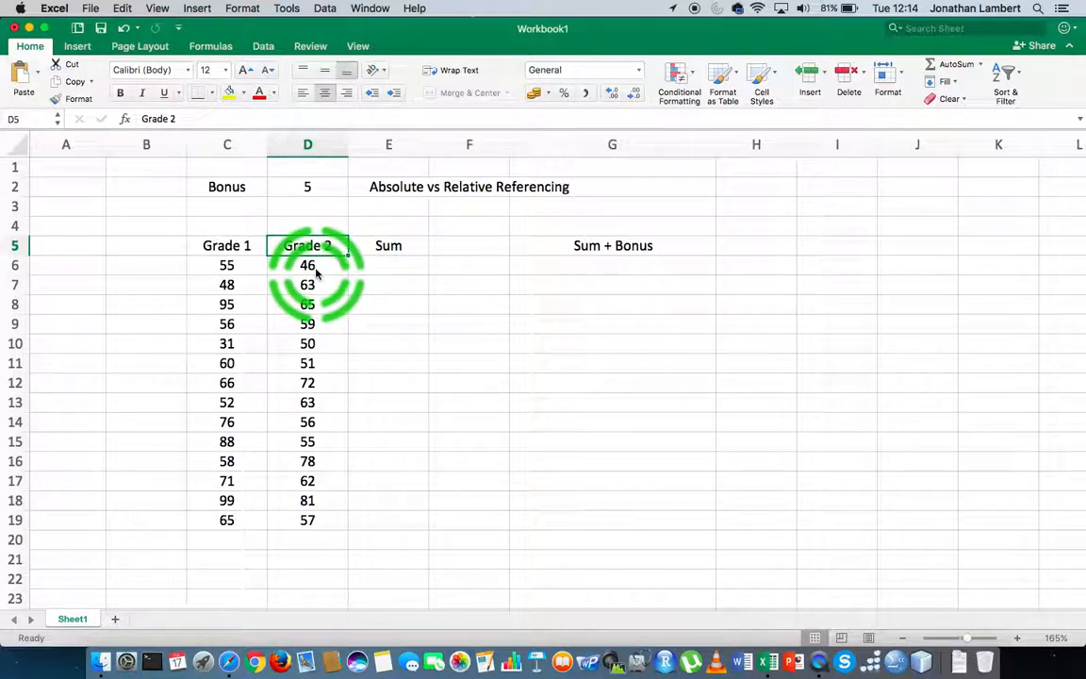
left_click(414, 268)
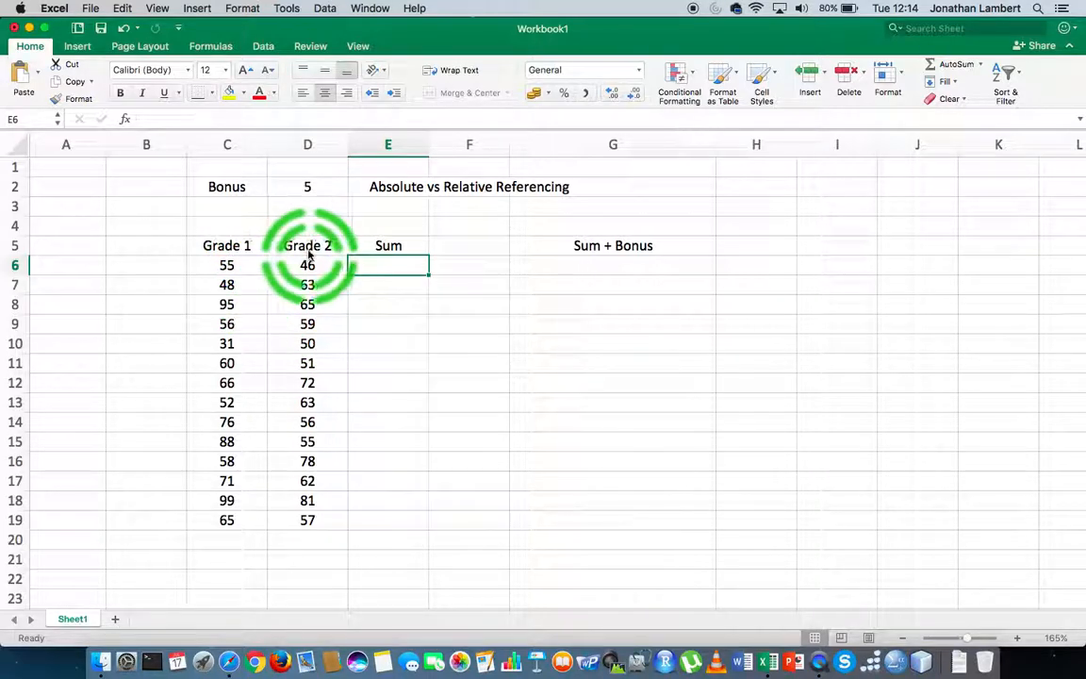
Rename the Grade 1 and Grade 2 column headings in C5 and D5 as Exam 1 and Exam 2
left_click(232, 247)
type("Exam 1")
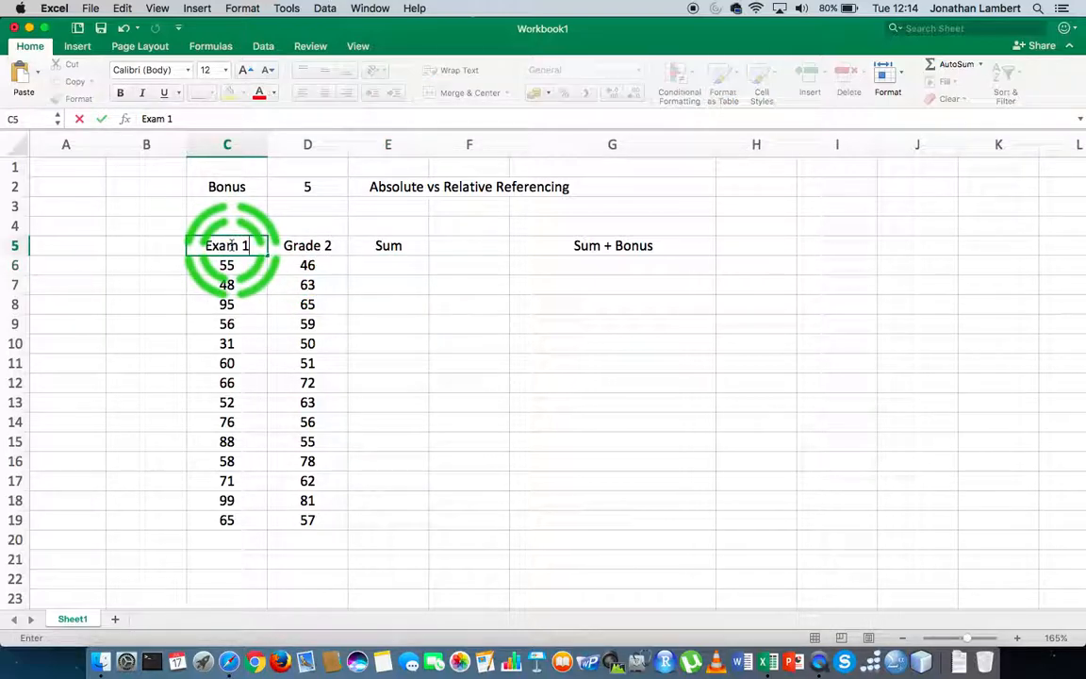
key("Tab")
type("Exam 2")
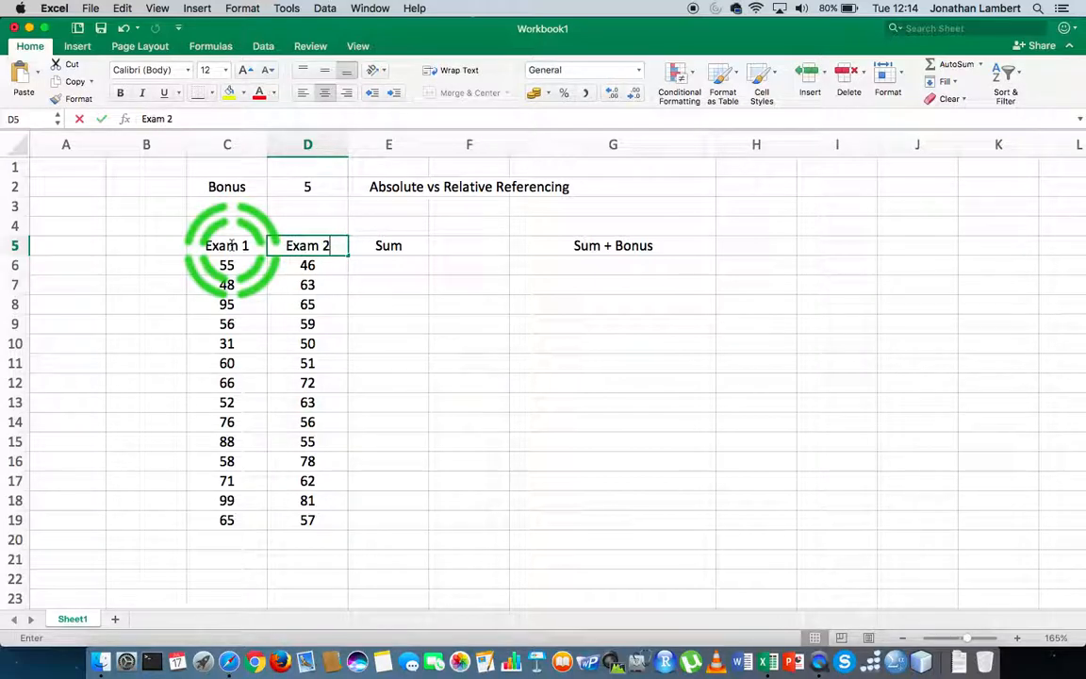
Enter the formula =C6 + D6 in cell E6 to add the first pair of exam scores
left_click(395, 268)
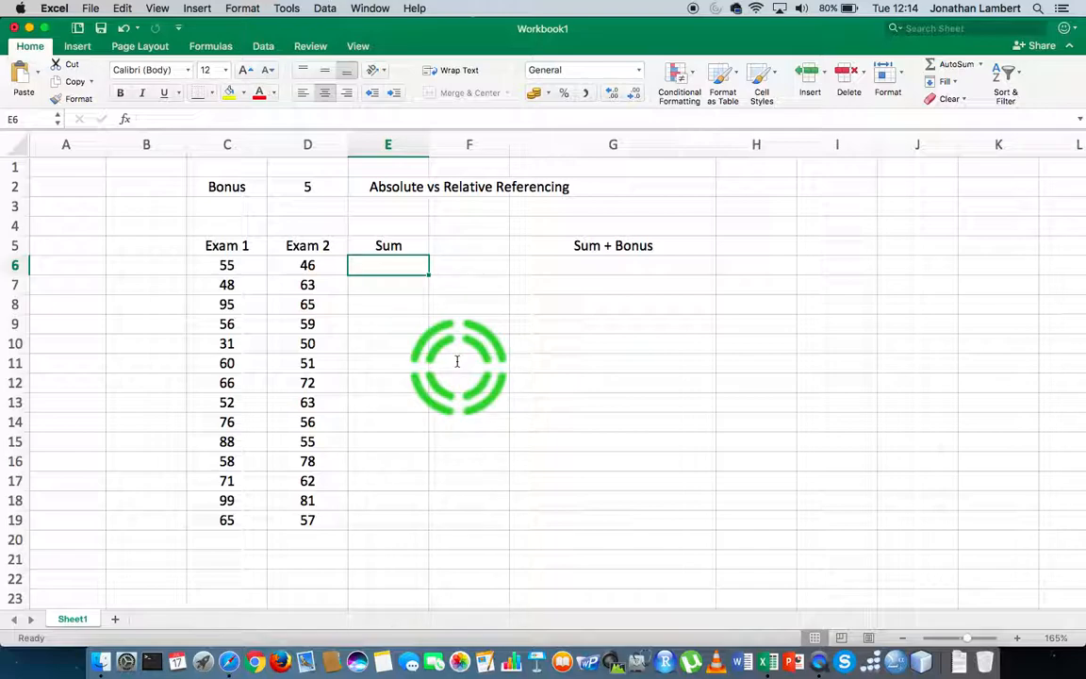
type("=")
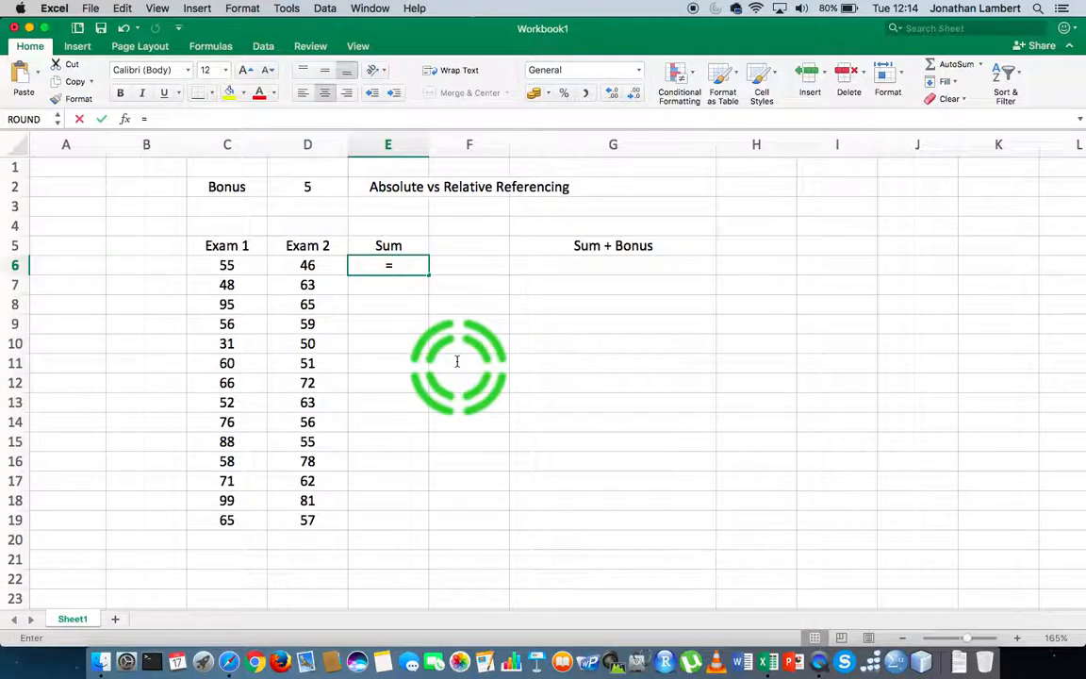
left_click(227, 265)
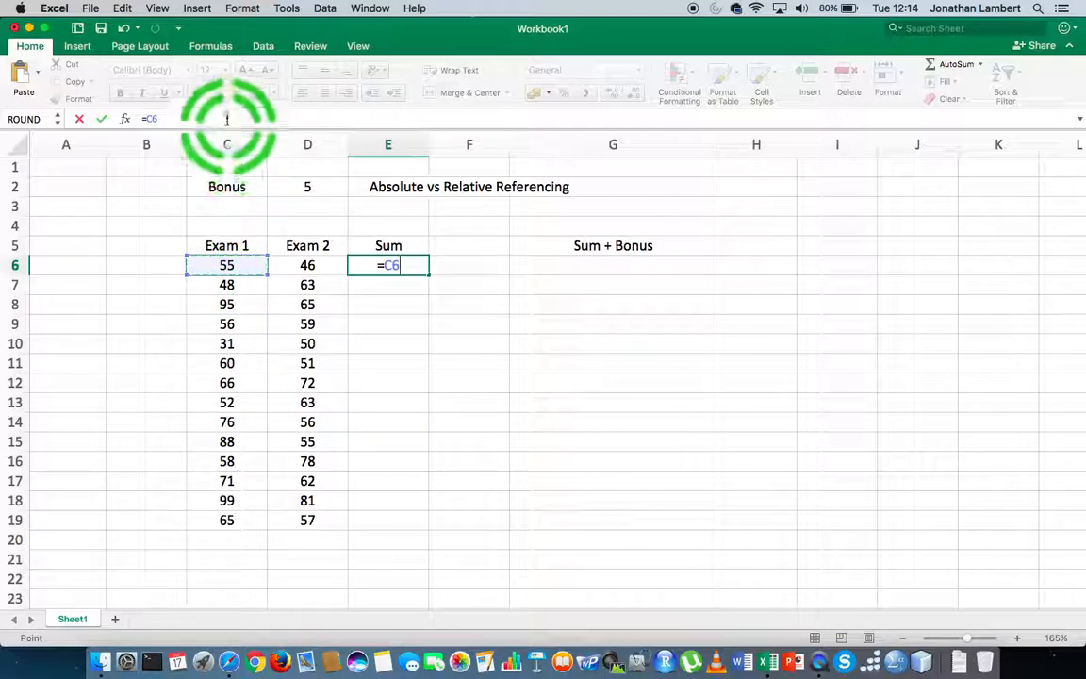
type("+")
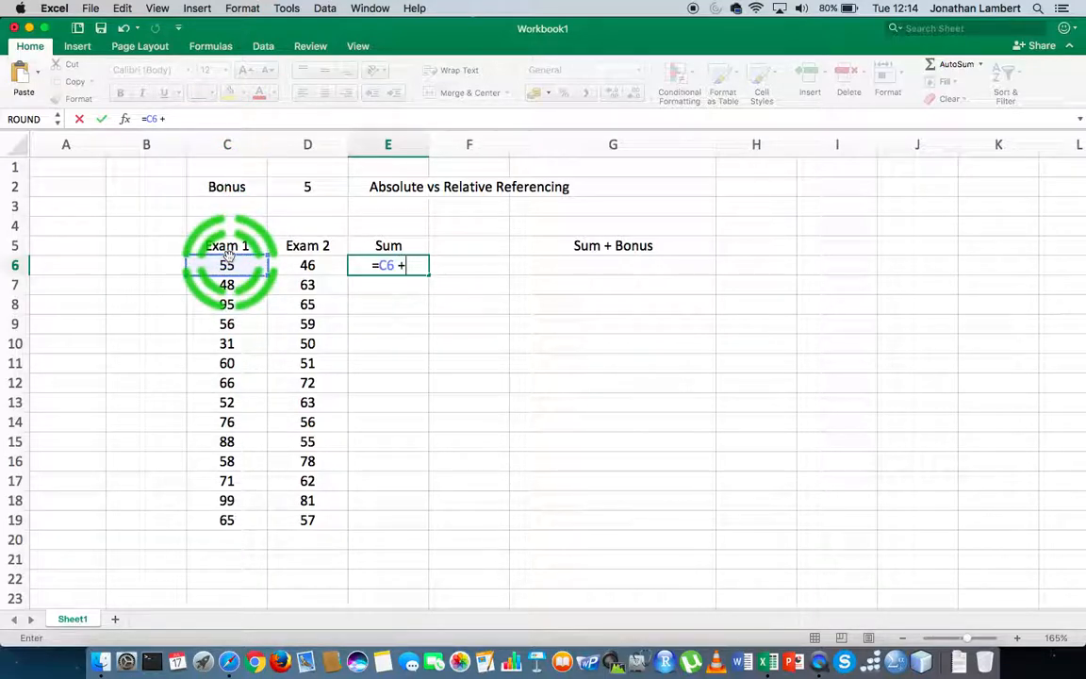
left_click(301, 265)
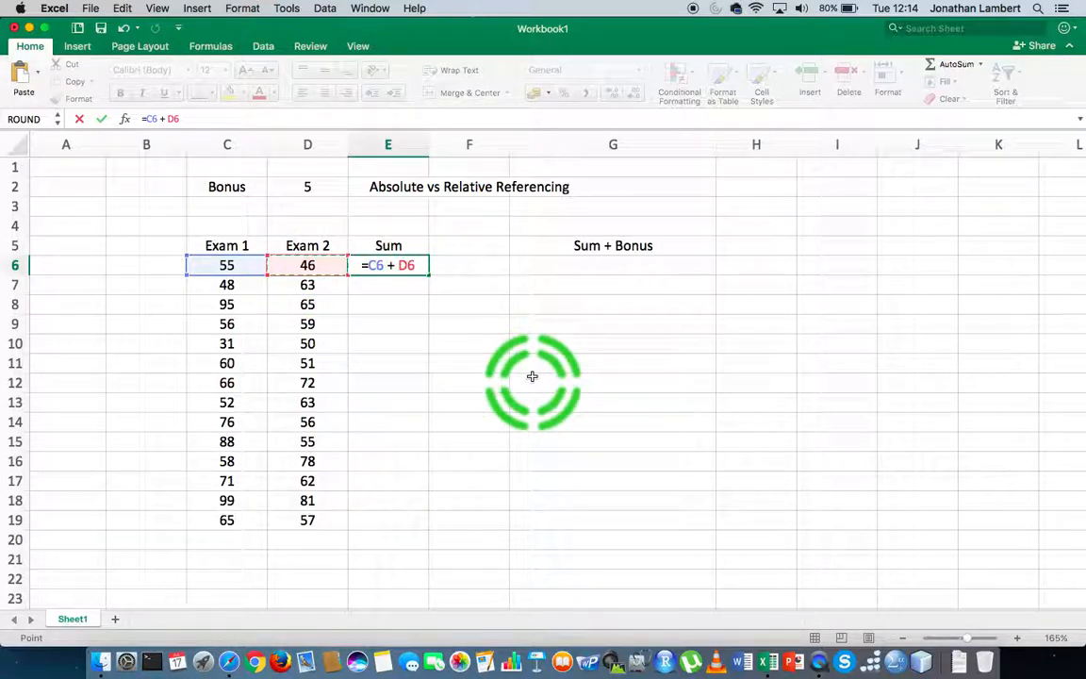
key("Return")
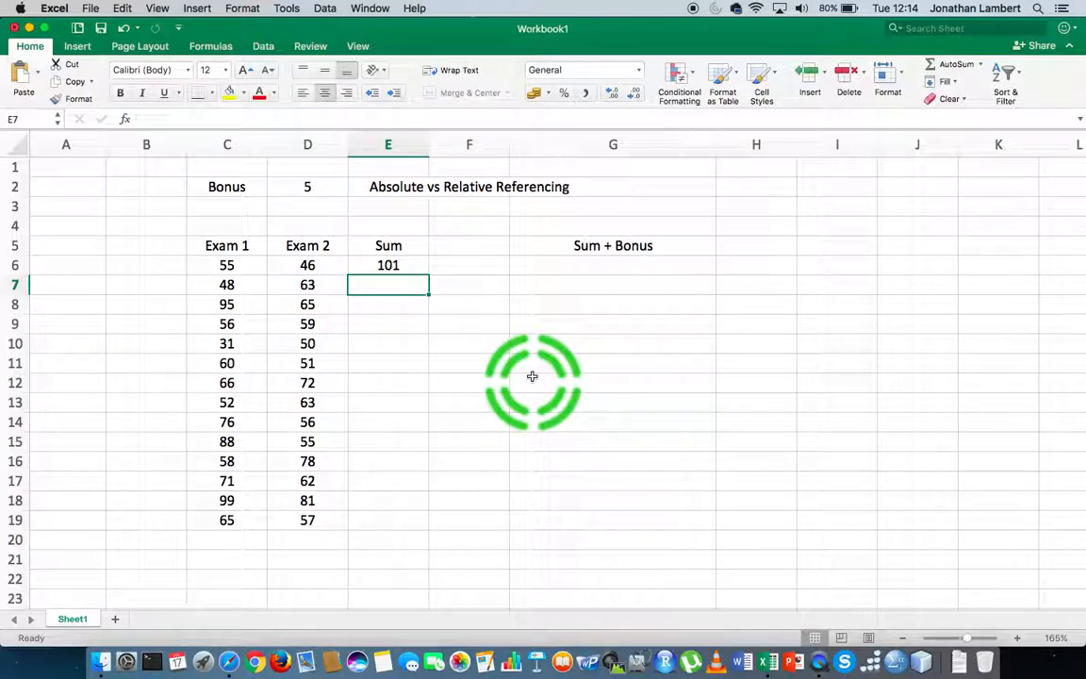
Fill the sum formula from E6 down into E7
left_click(399, 267)
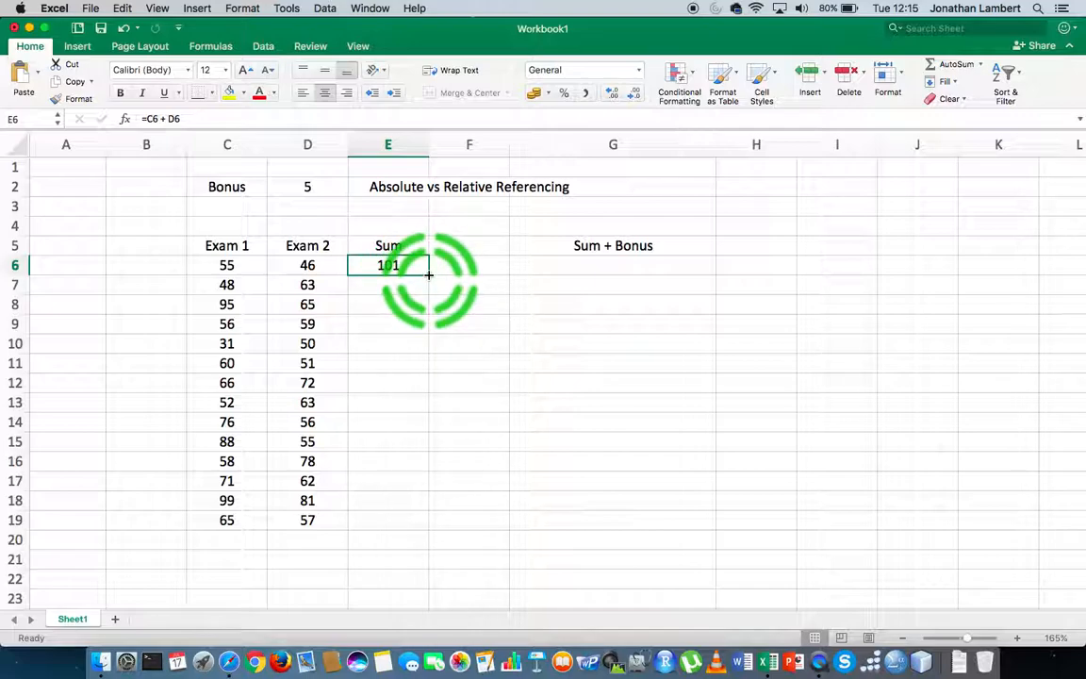
left_click_drag(428, 273, 431, 289)
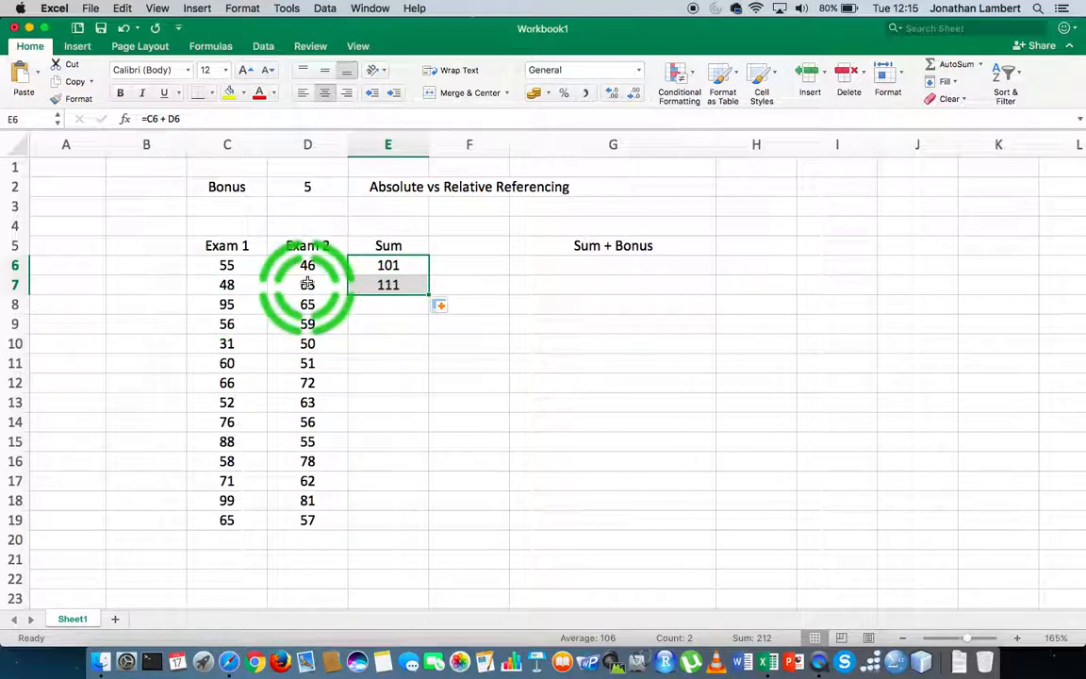
left_click(397, 339)
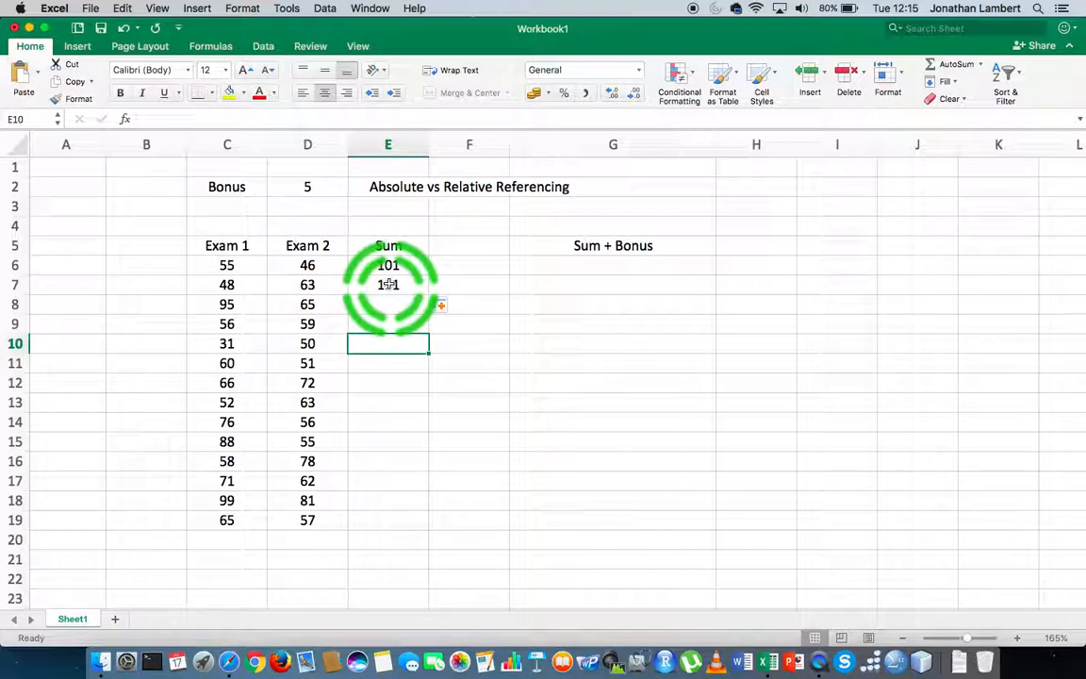
Examine the cell references in the sum formulas in E6 and E7, leaving both formulas as they are
double_click(387, 285)
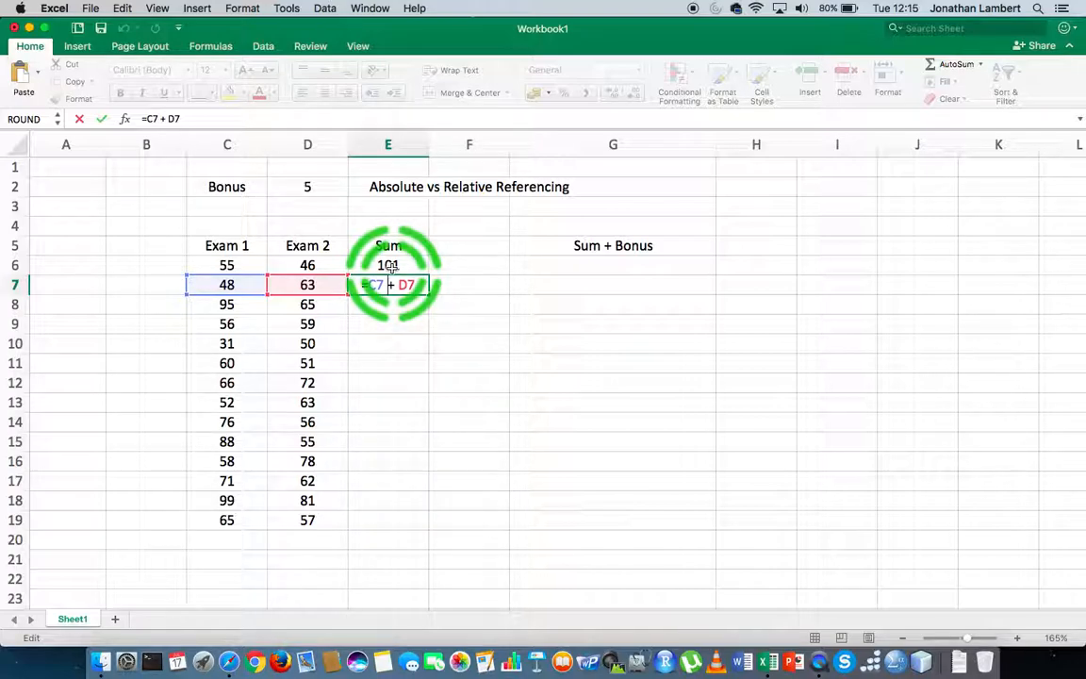
left_click(389, 266)
key("BackSpace")
key("BackSpace")
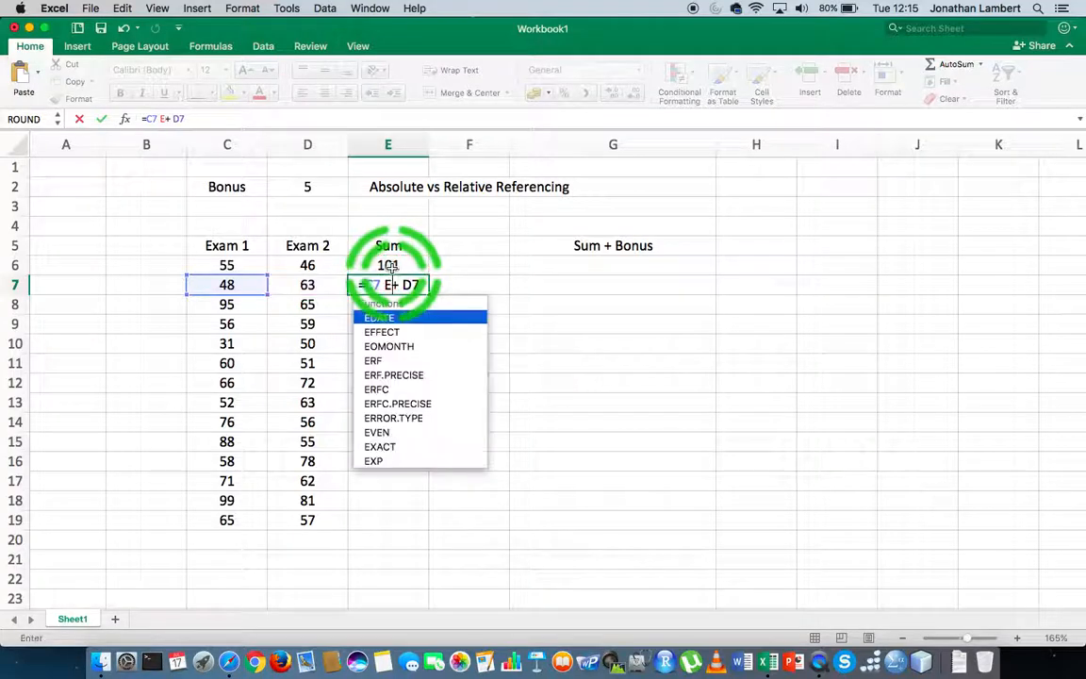
key("Return")
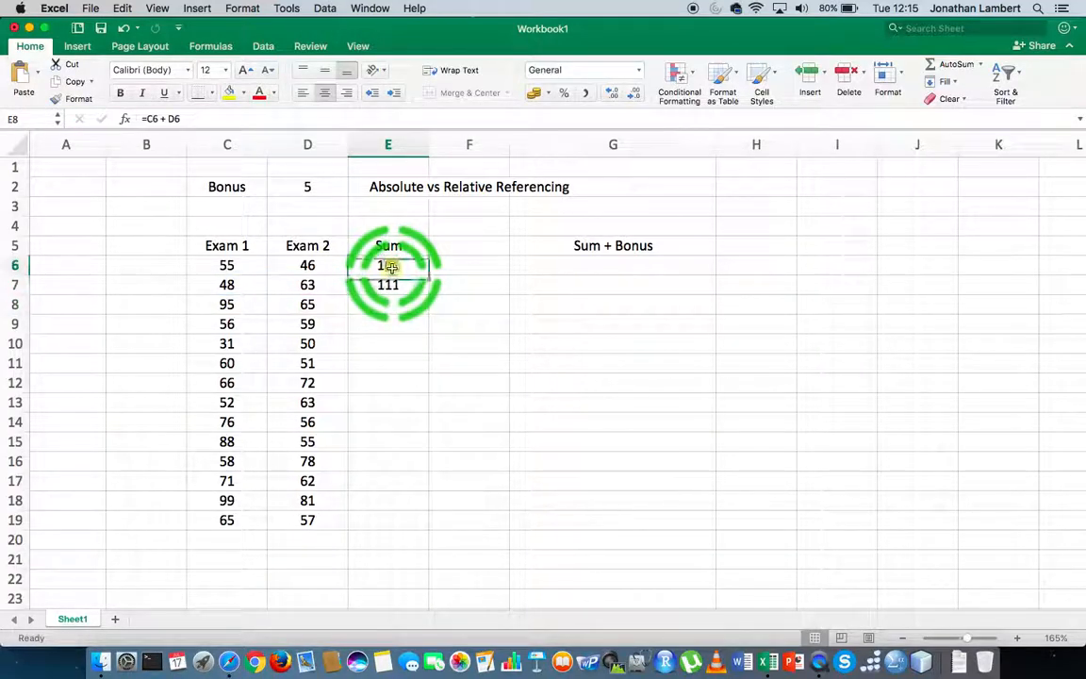
double_click(389, 266)
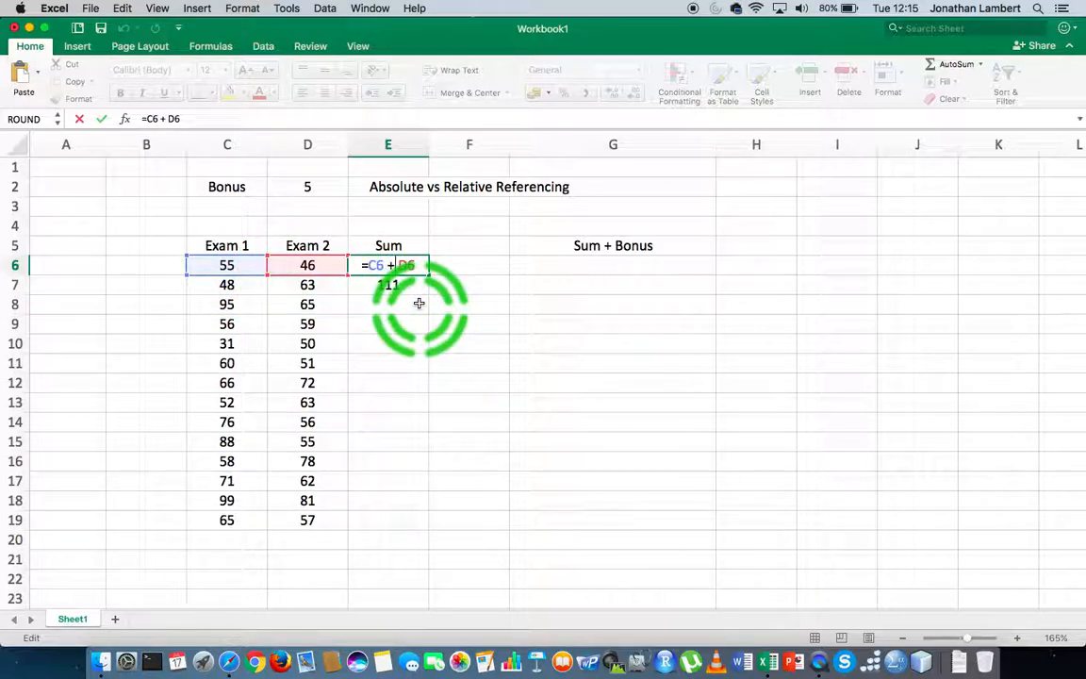
key("Return")
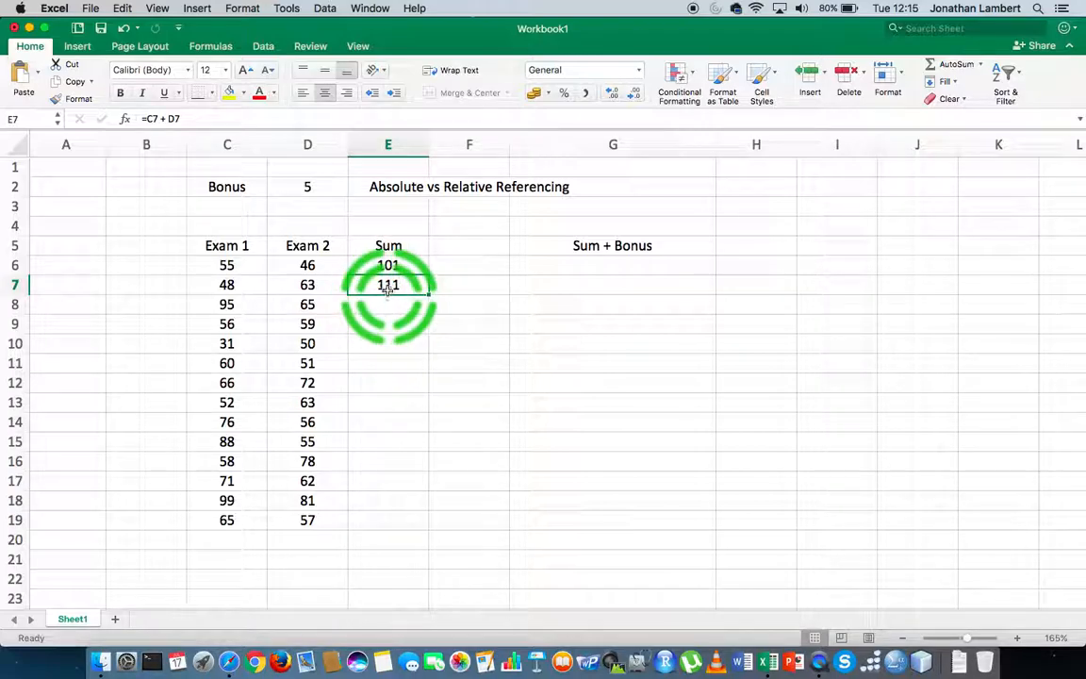
double_click(387, 286)
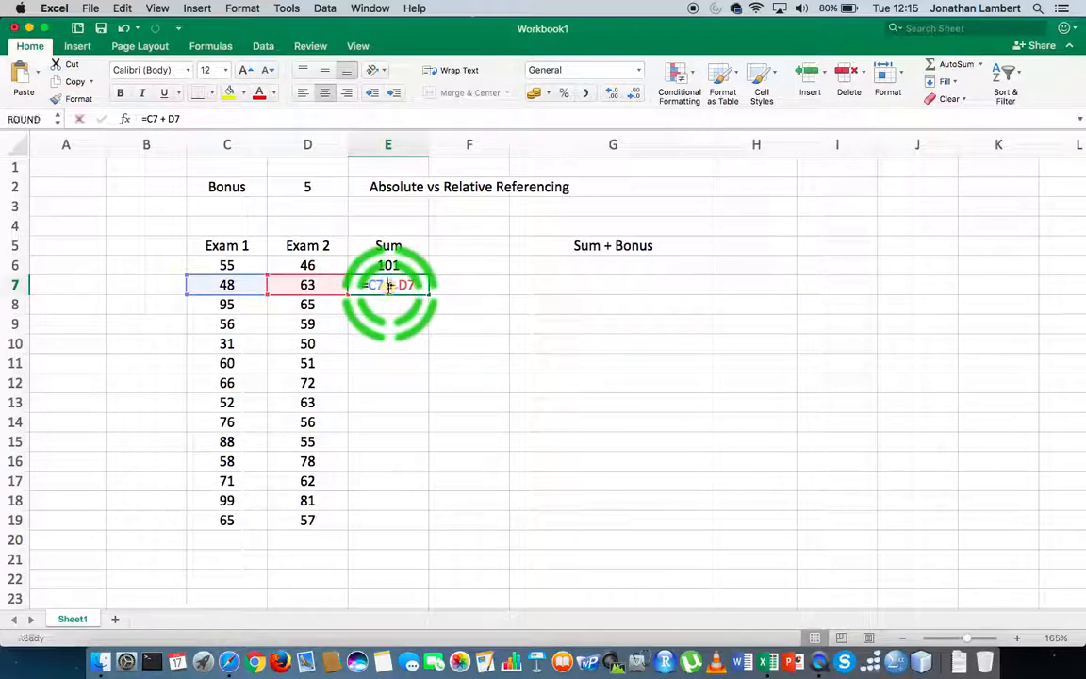
left_click(308, 291)
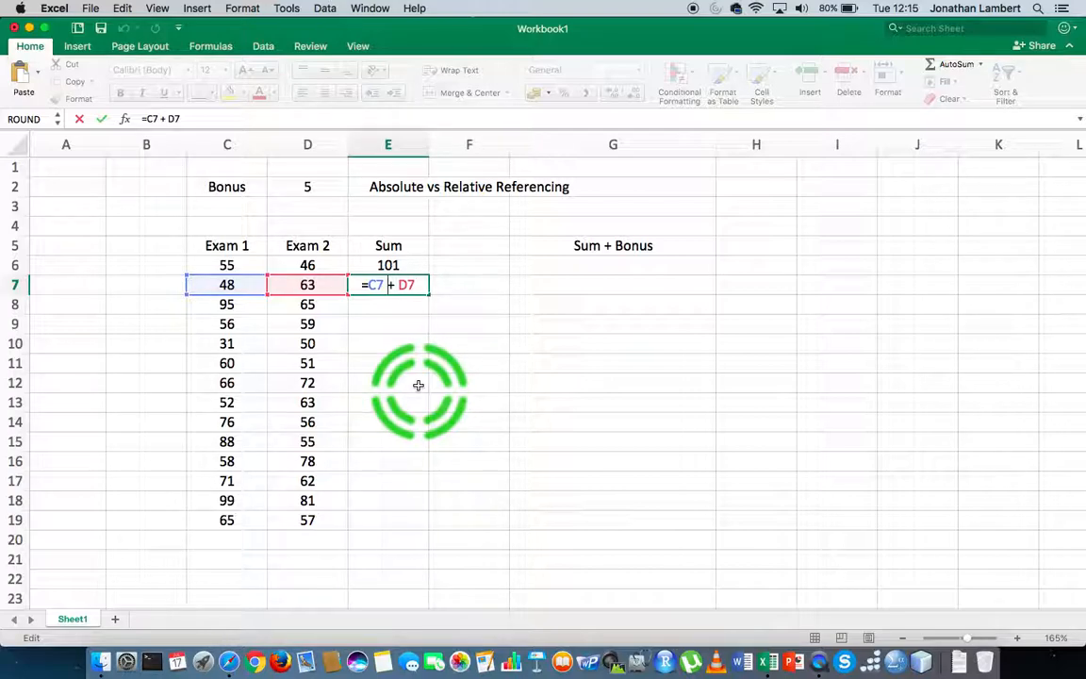
key("Return")
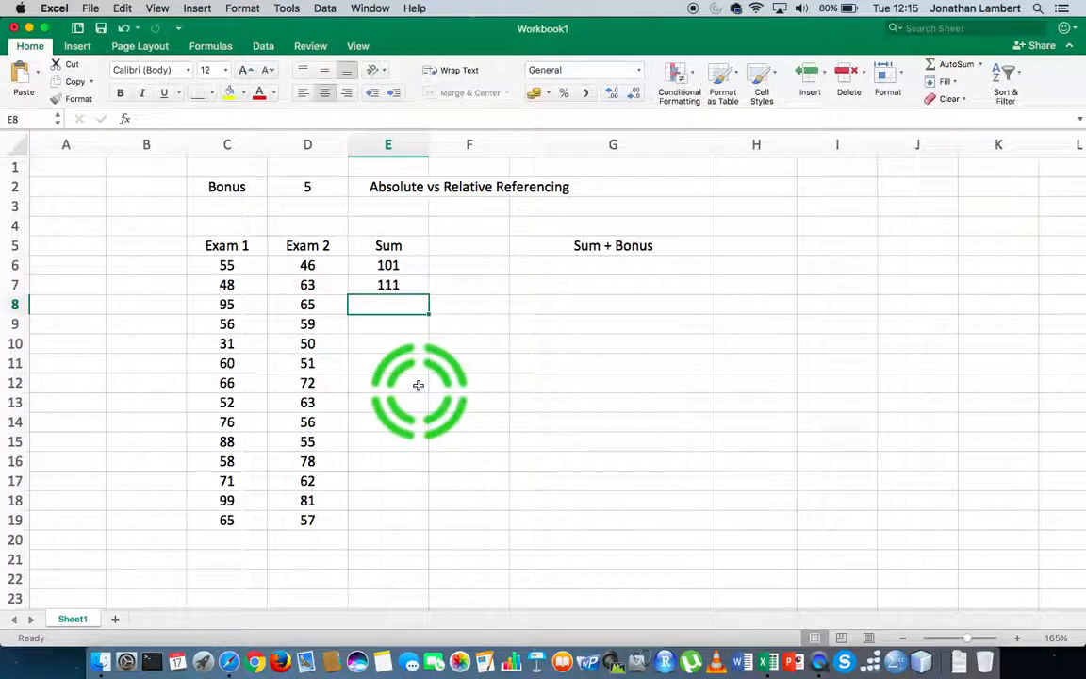
Fill the sum formula from E7 down through E19
left_click(400, 285)
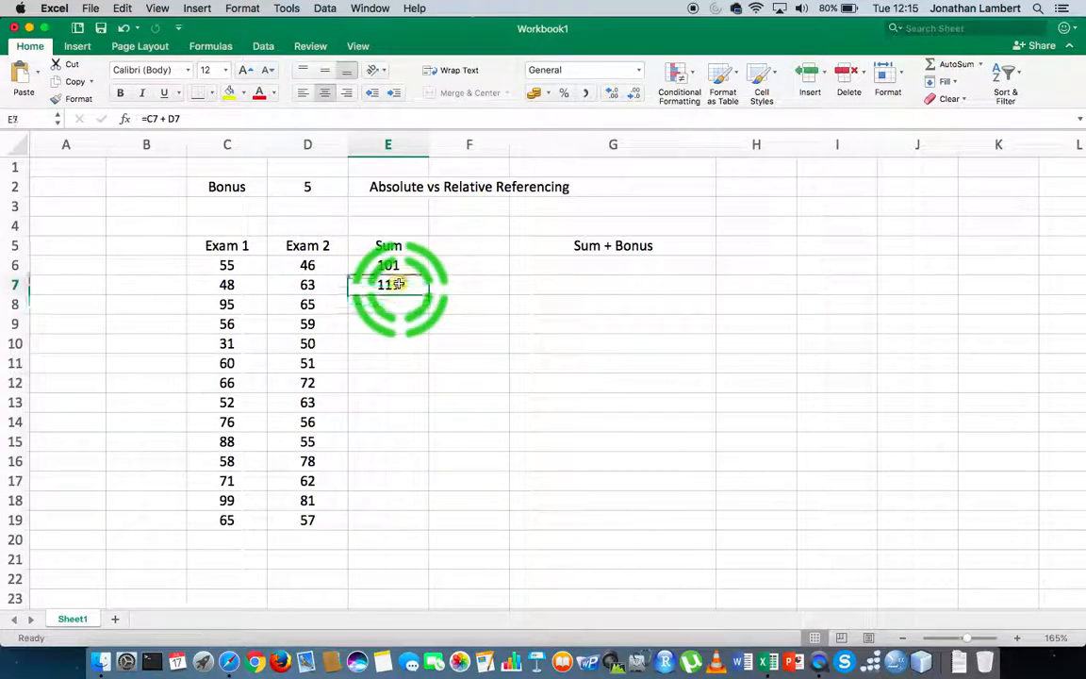
left_click_drag(428, 293, 436, 538)
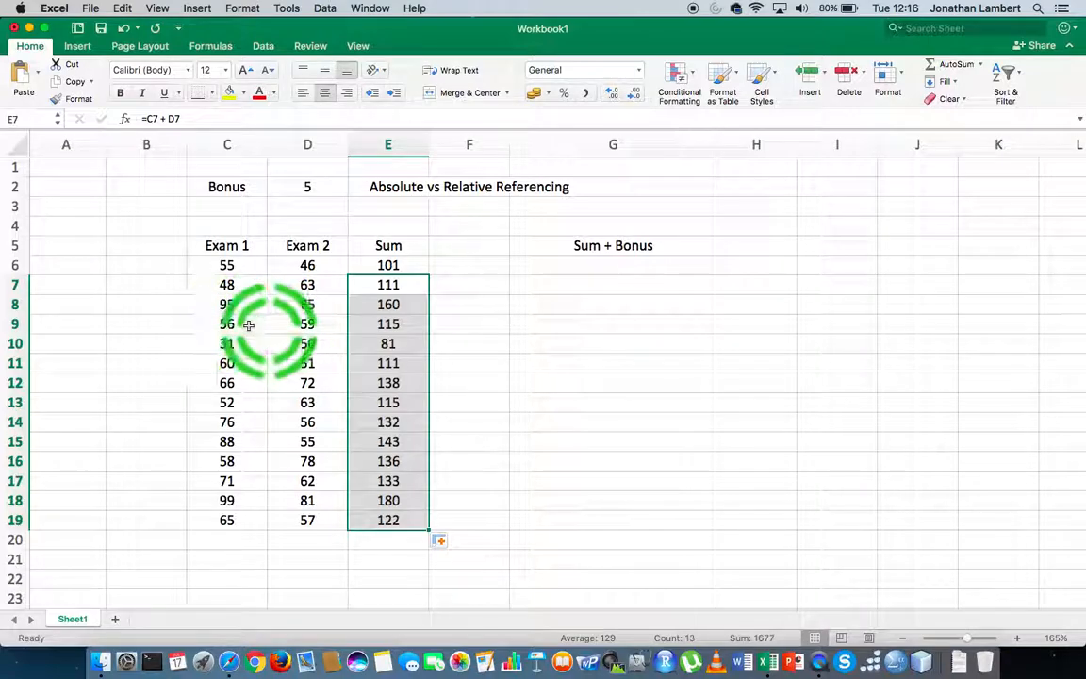
Examine how the row references adapt in the copied sum formulas, checking E9, E10, E12 and E14
left_click(13, 323)
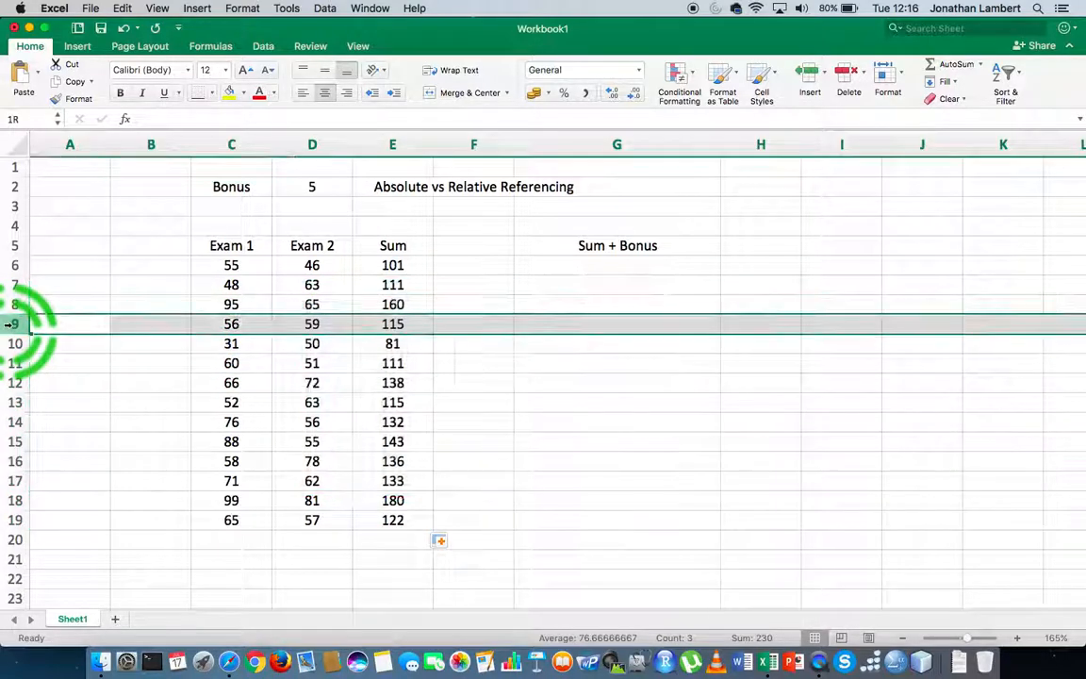
double_click(408, 324)
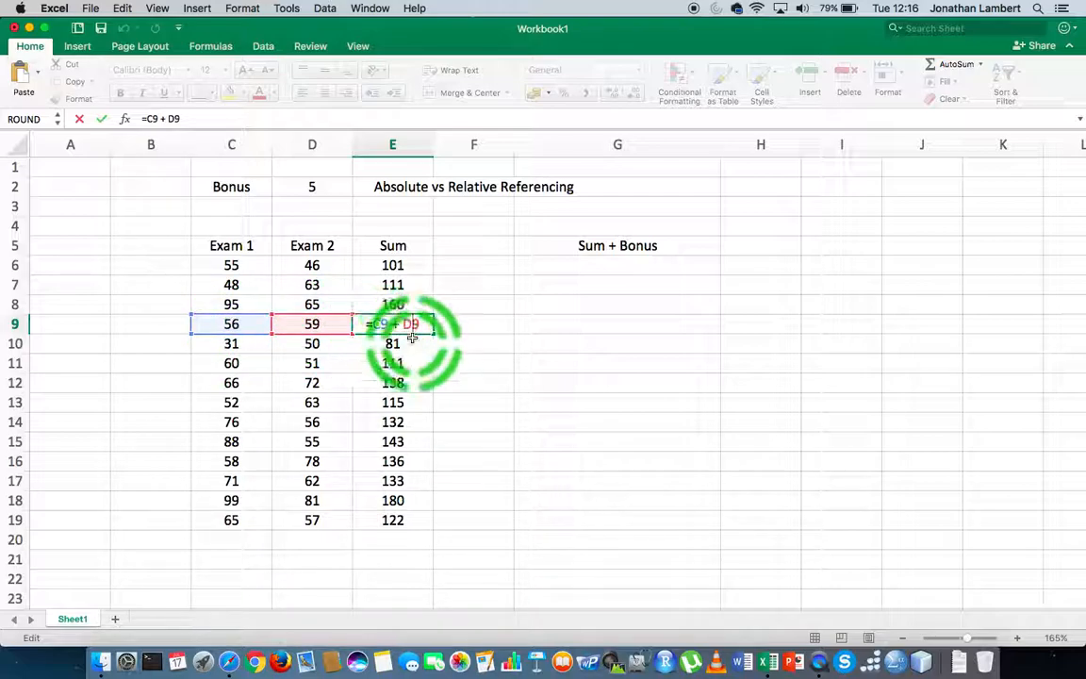
key("Return")
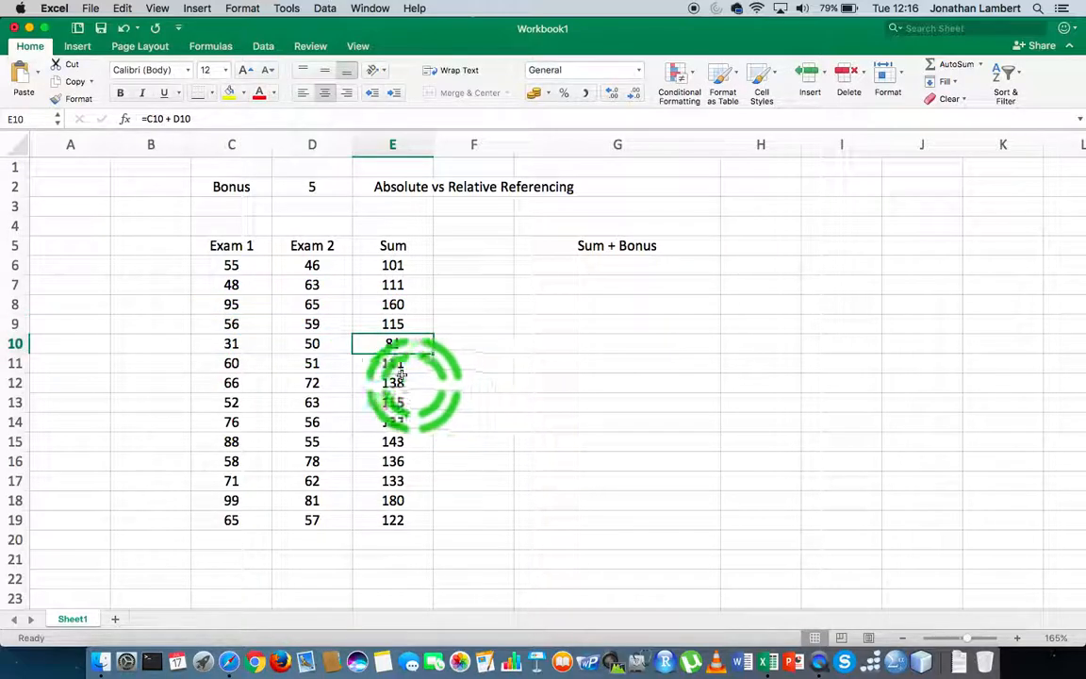
double_click(394, 343)
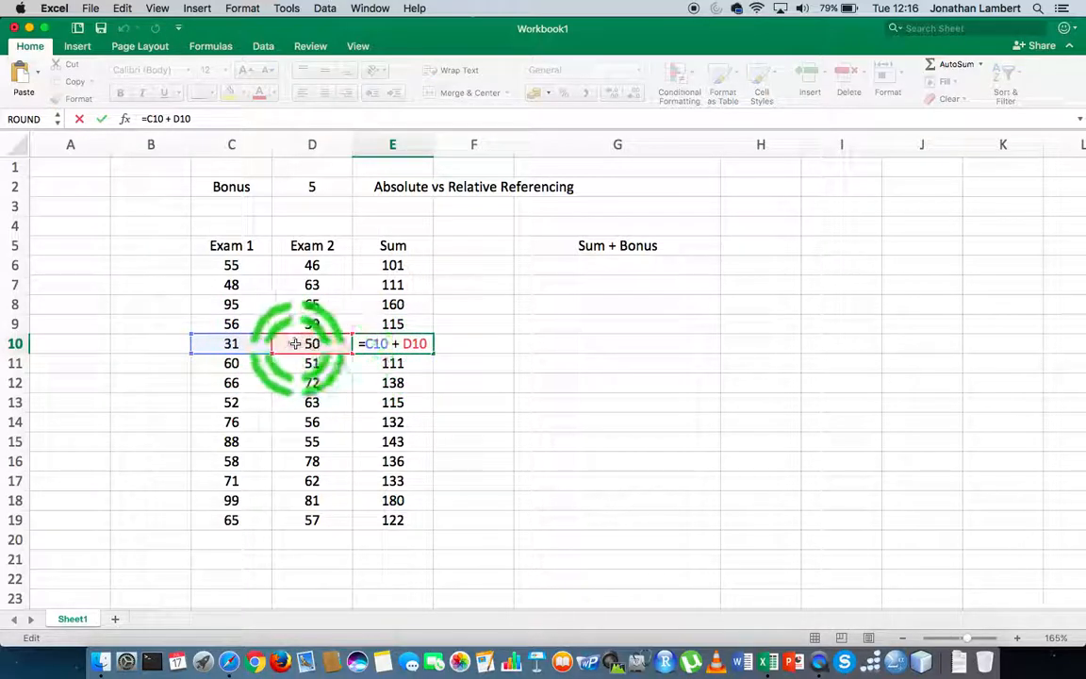
key("Return")
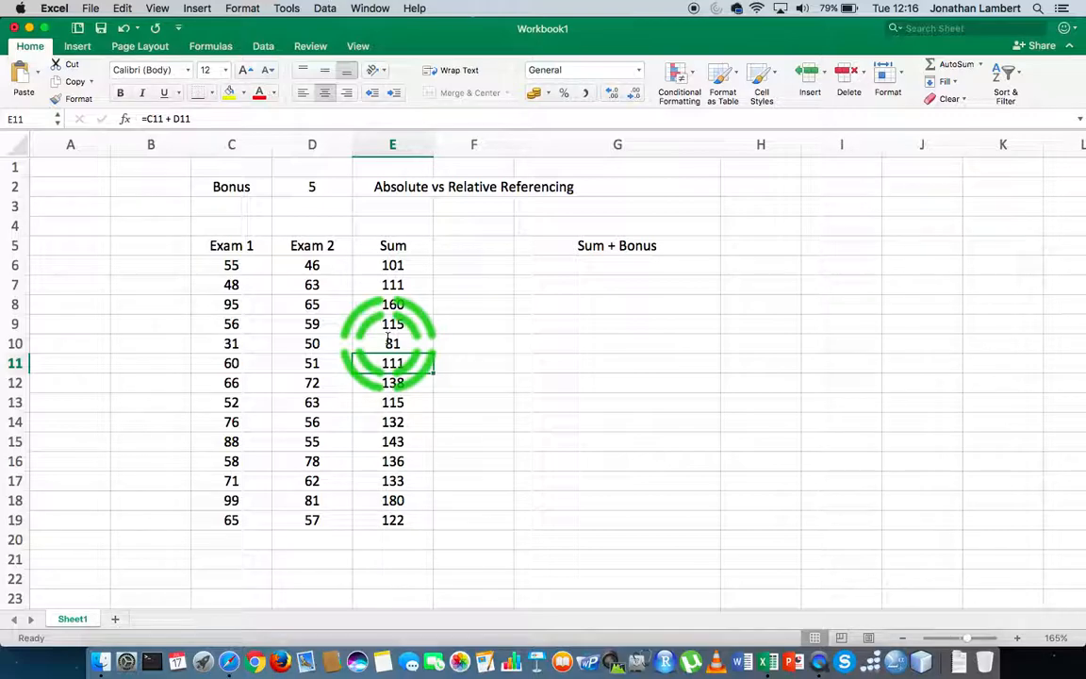
double_click(393, 382)
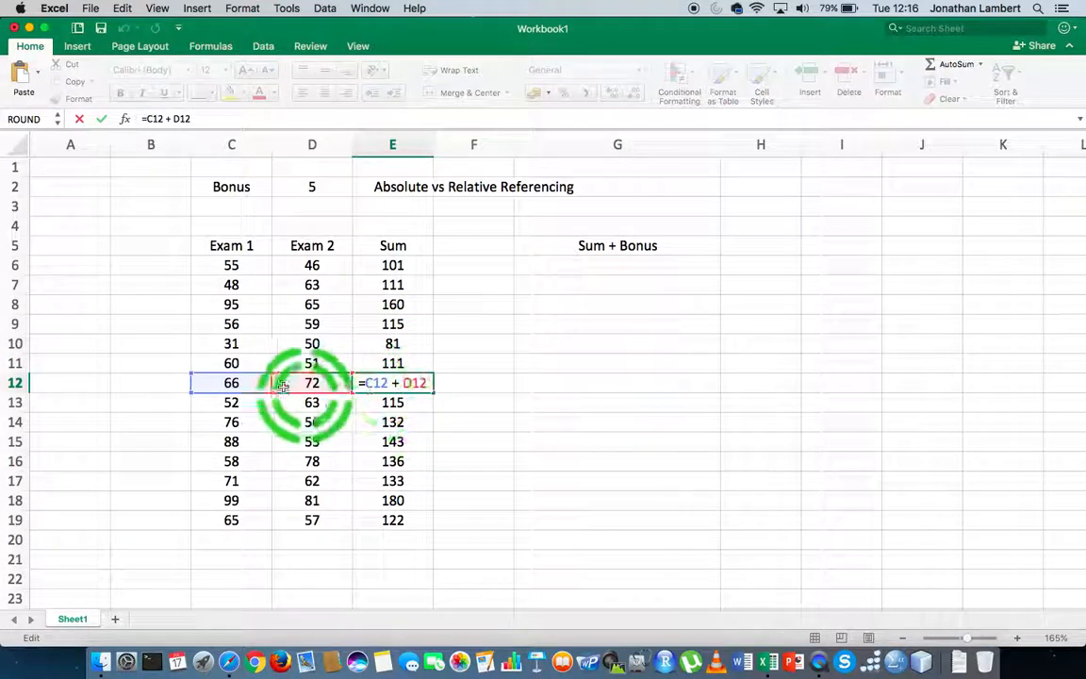
left_click(391, 403)
left_click(393, 422)
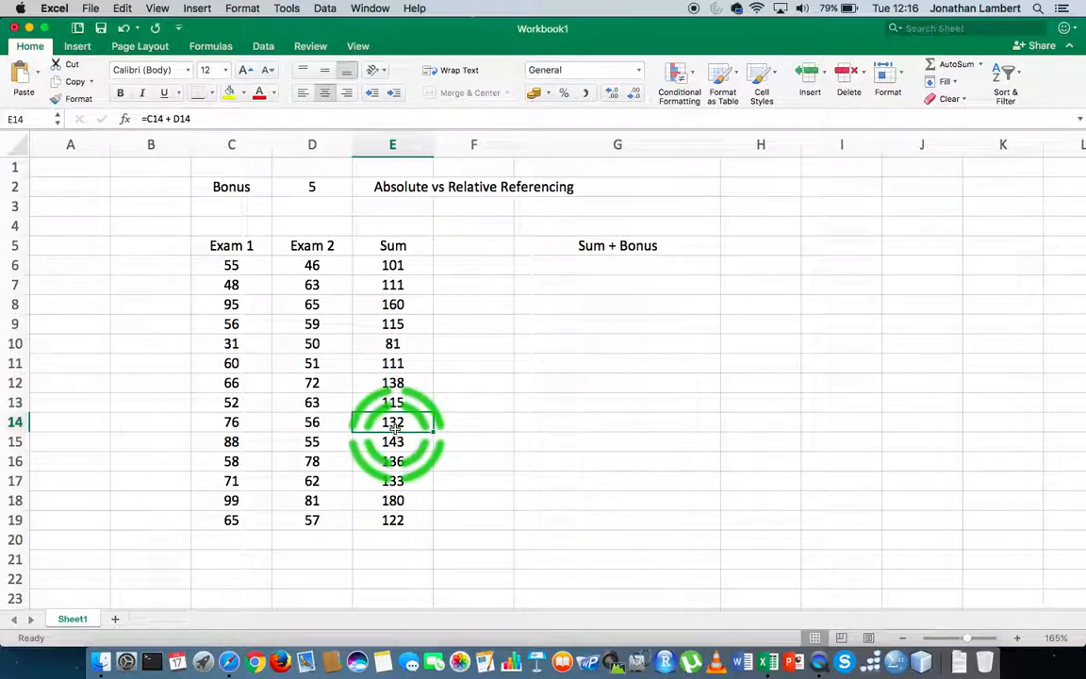
Check which cells the sum formula in E14 refers to, leaving the formula as it is
double_click(393, 424)
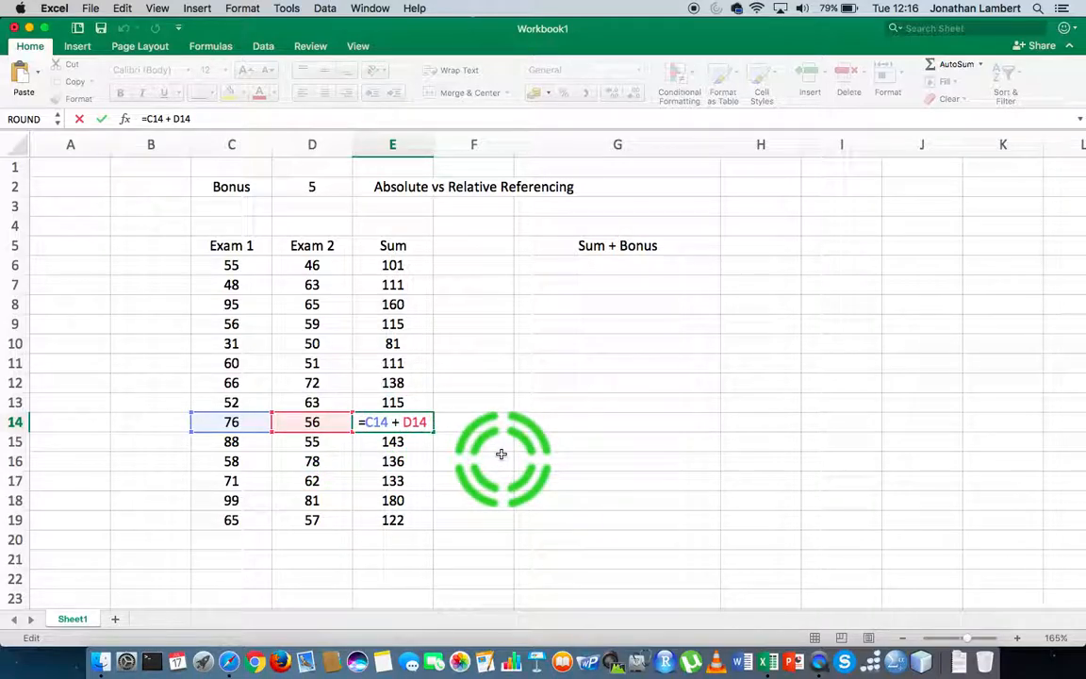
key("Return")
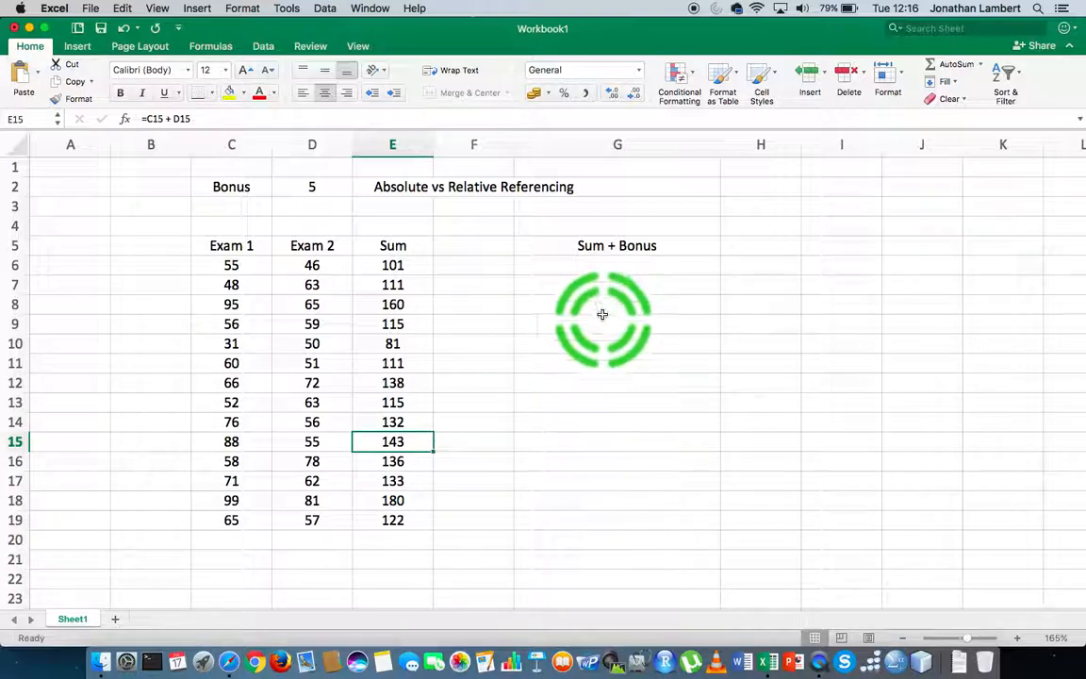
Enter the formula =E6 + D2 in G6, adding the bonus to the first row's sum with relative references
left_click(587, 267)
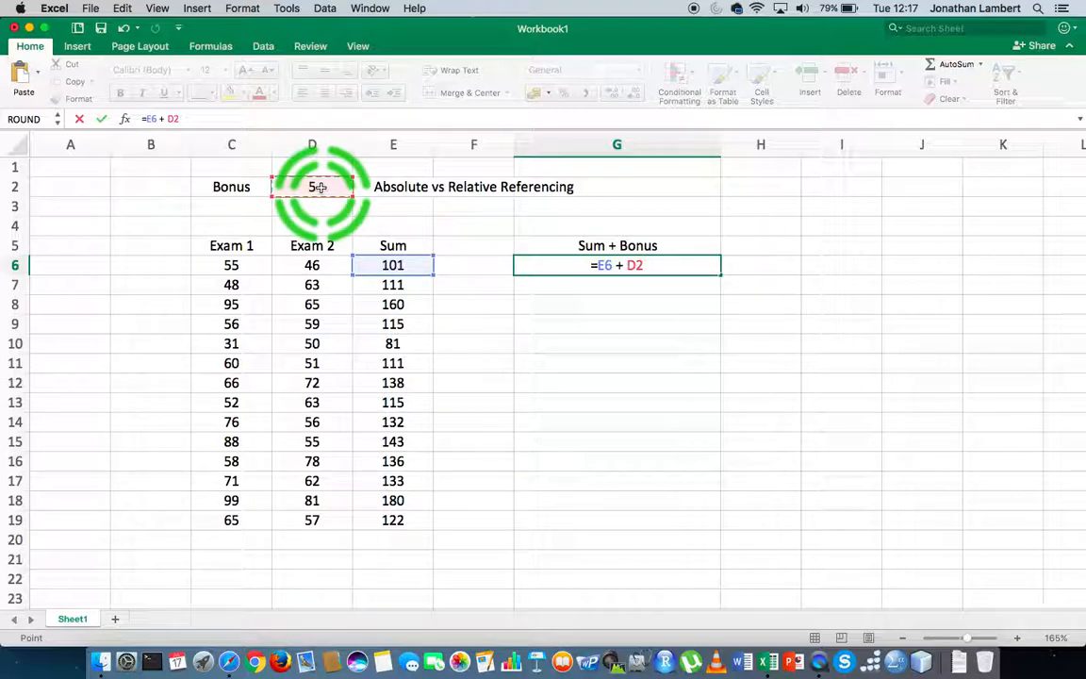
key("Return")
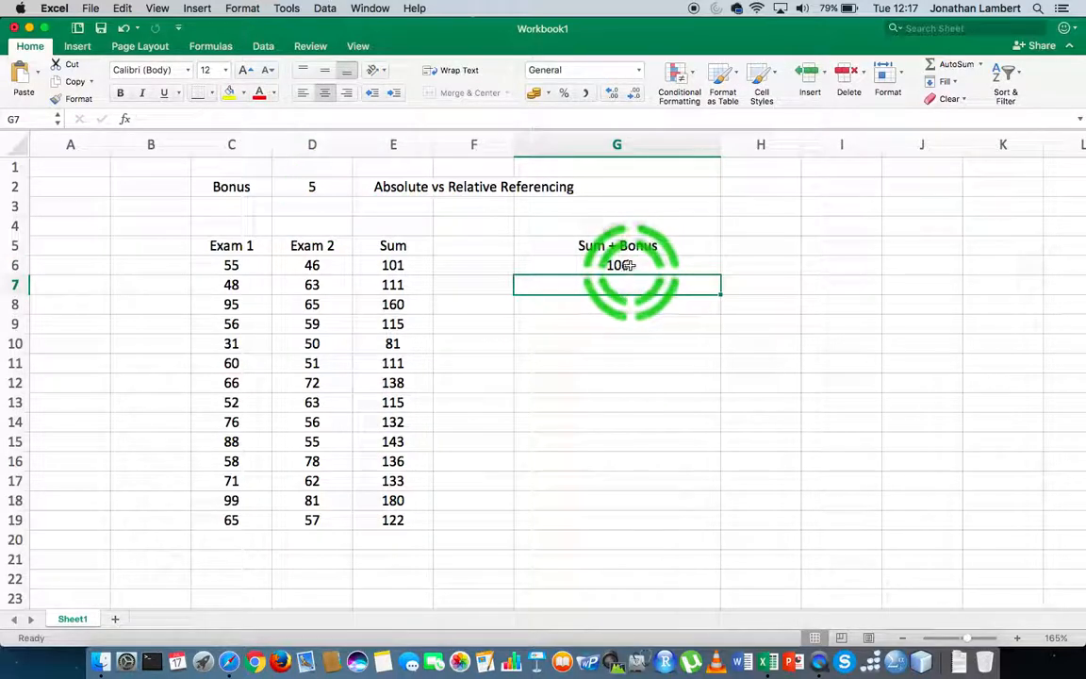
left_click(622, 265)
left_click(392, 268)
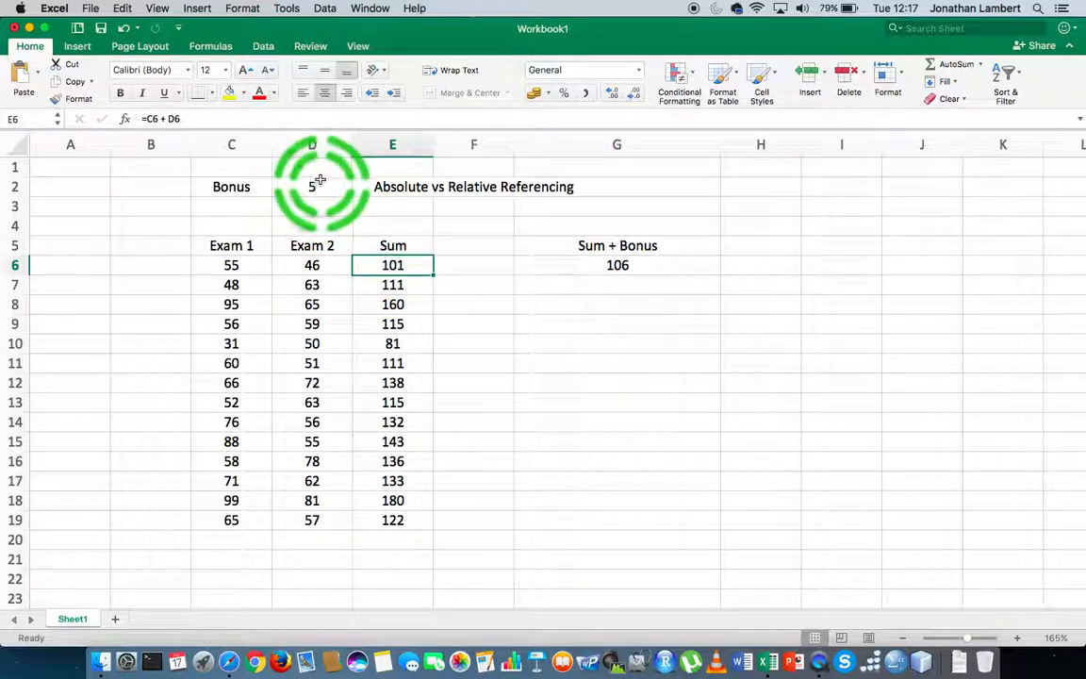
Fill the relative bonus formula from G6 down into G7
left_click(603, 267)
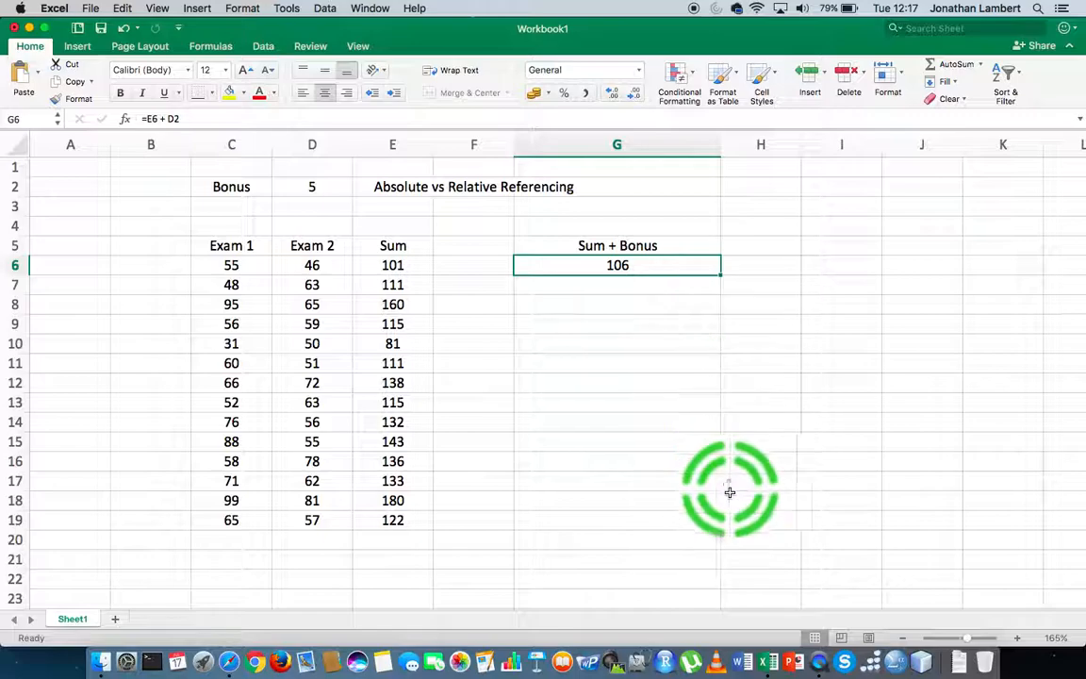
left_click_drag(720, 274, 727, 302)
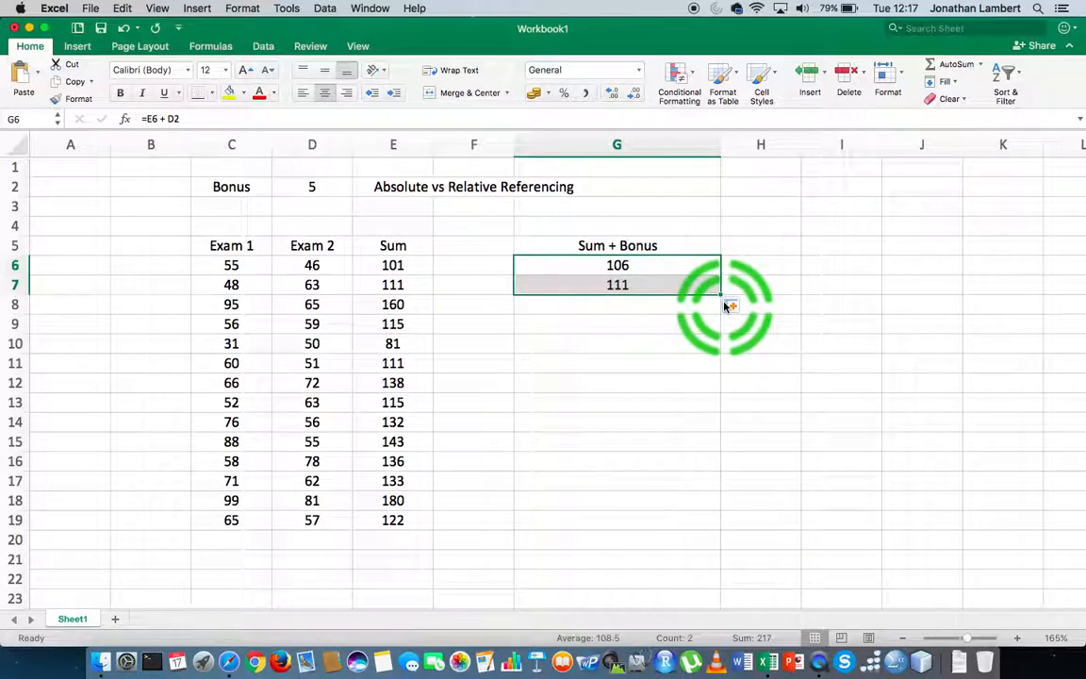
left_click(678, 331)
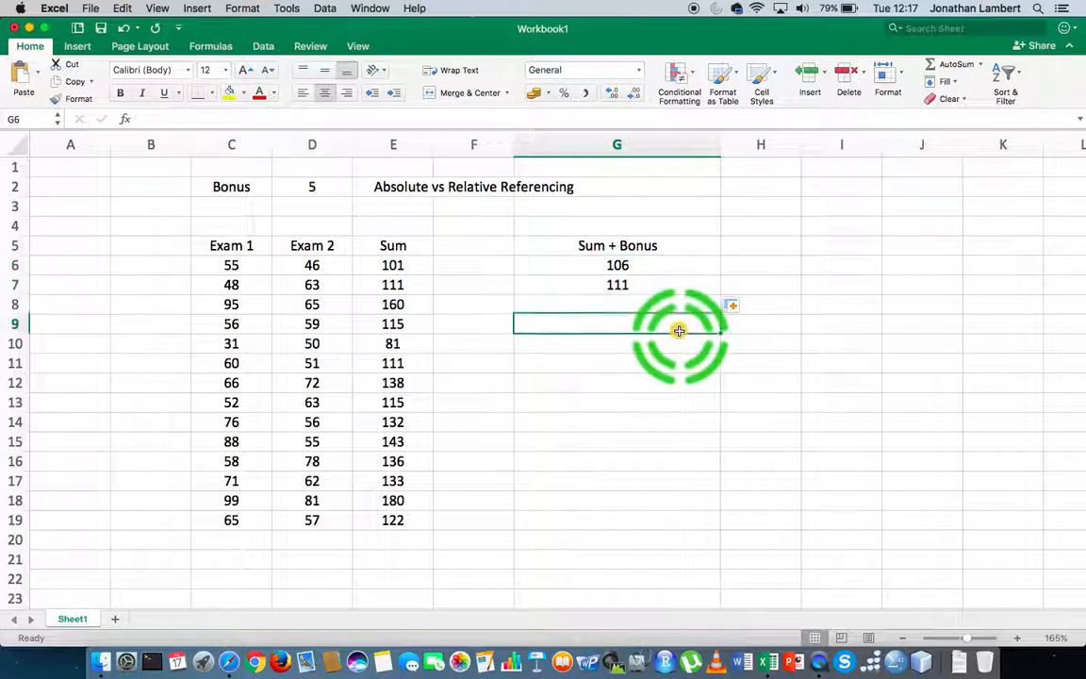
Compare the cell references in the bonus formulas in G7 and G6, leaving both formulas as they are
double_click(644, 282)
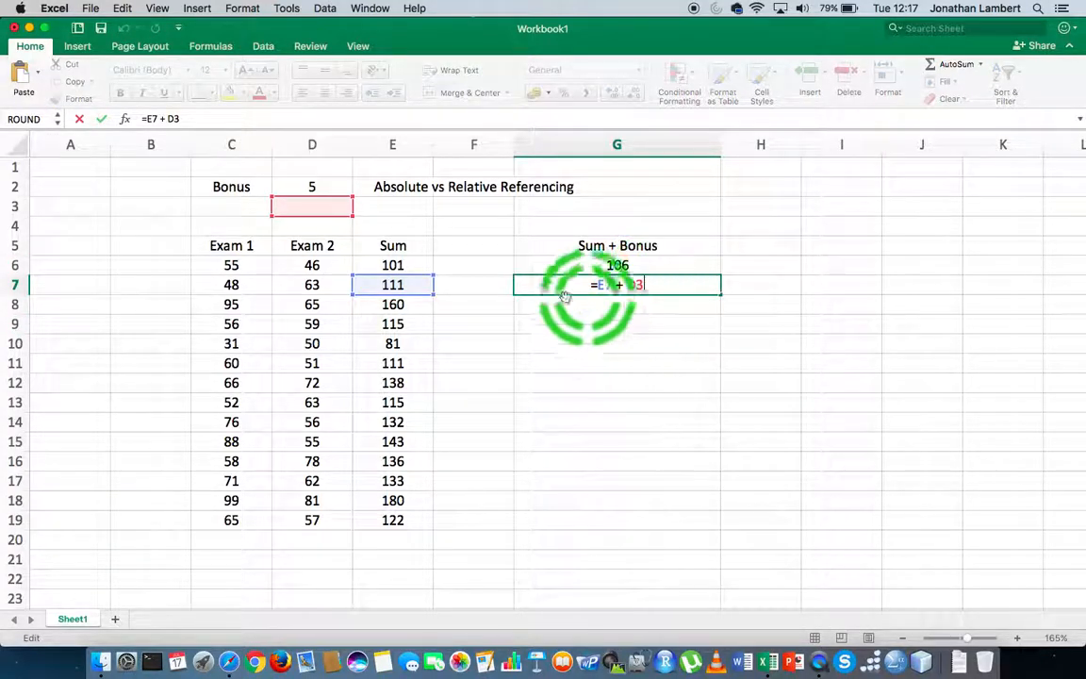
double_click(608, 285)
left_click(605, 282)
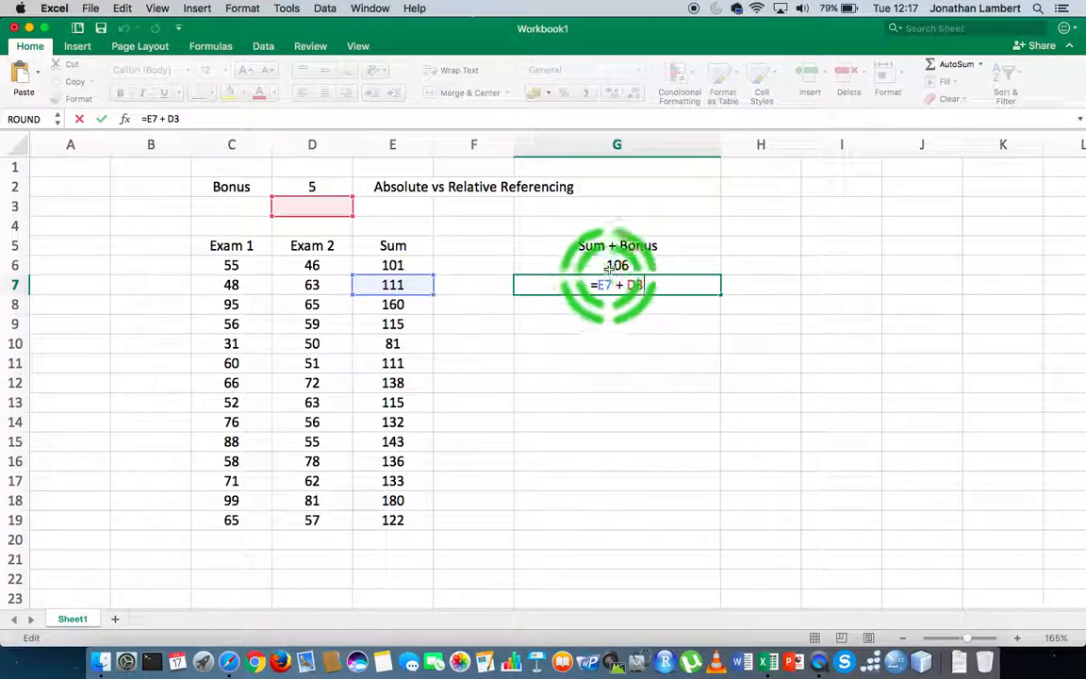
left_click(587, 273)
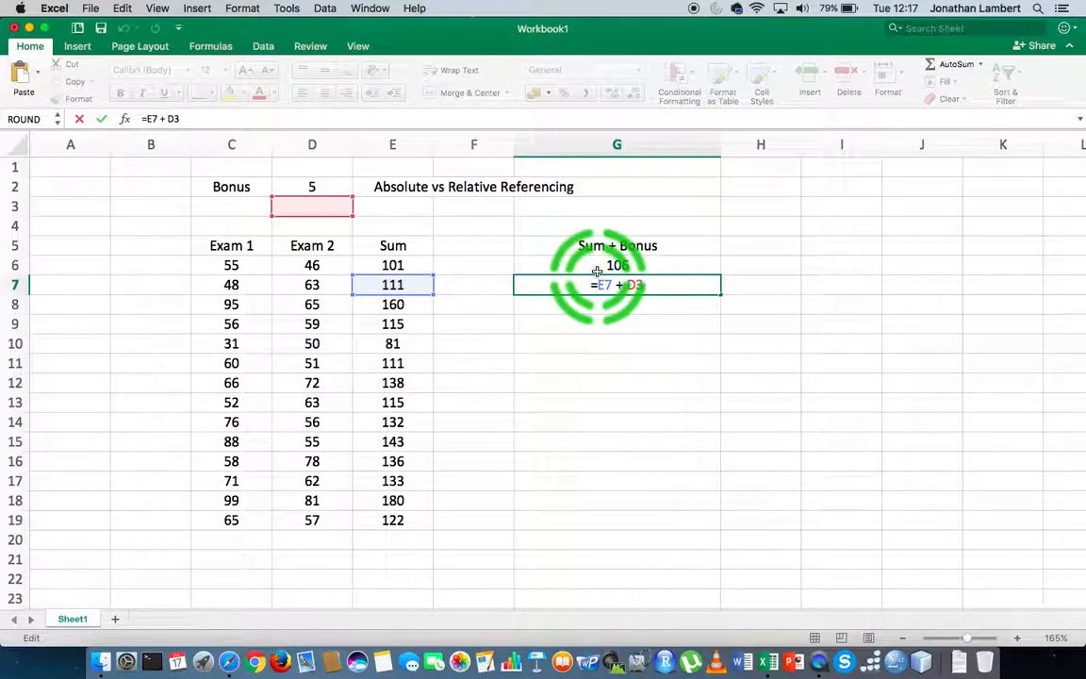
key("Return")
left_click(598, 279)
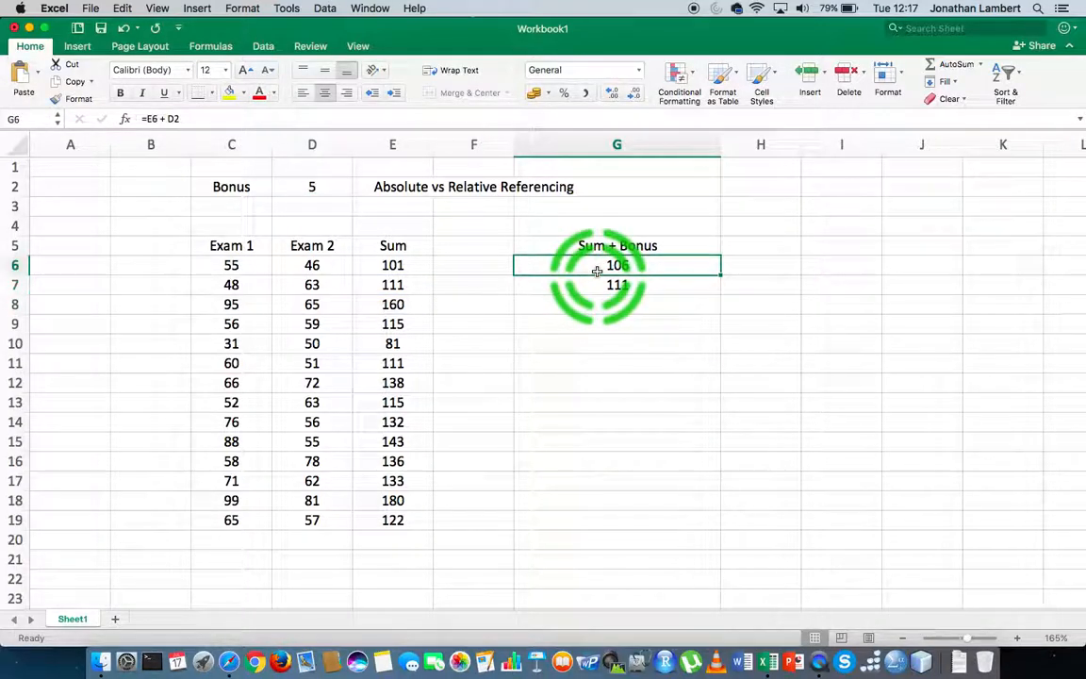
double_click(596, 271)
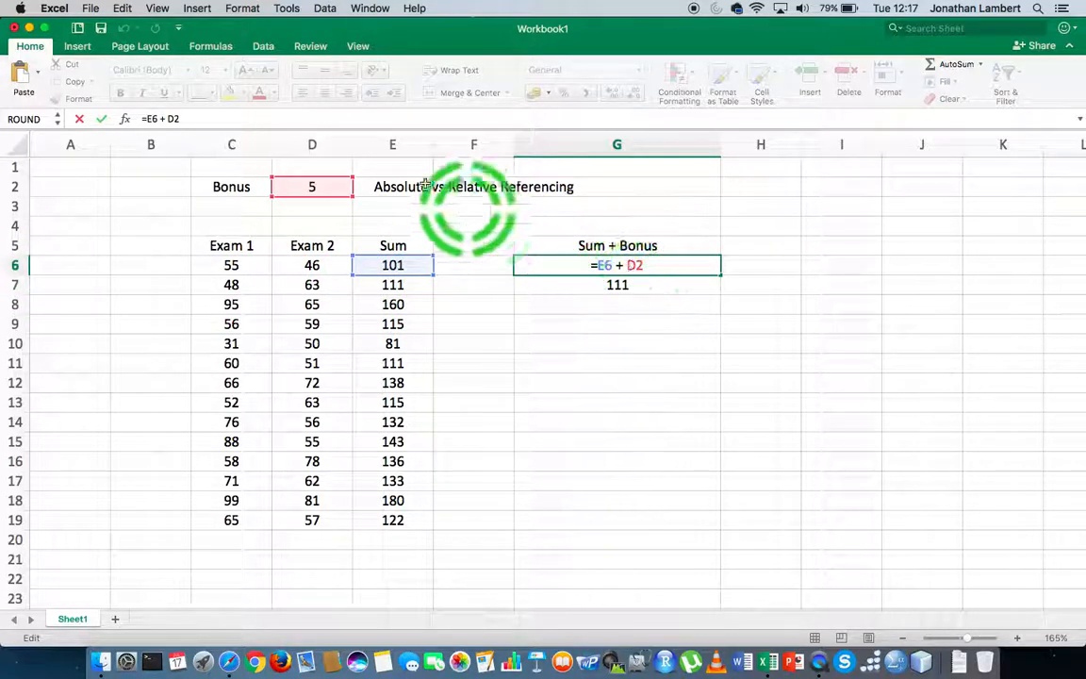
key("Return")
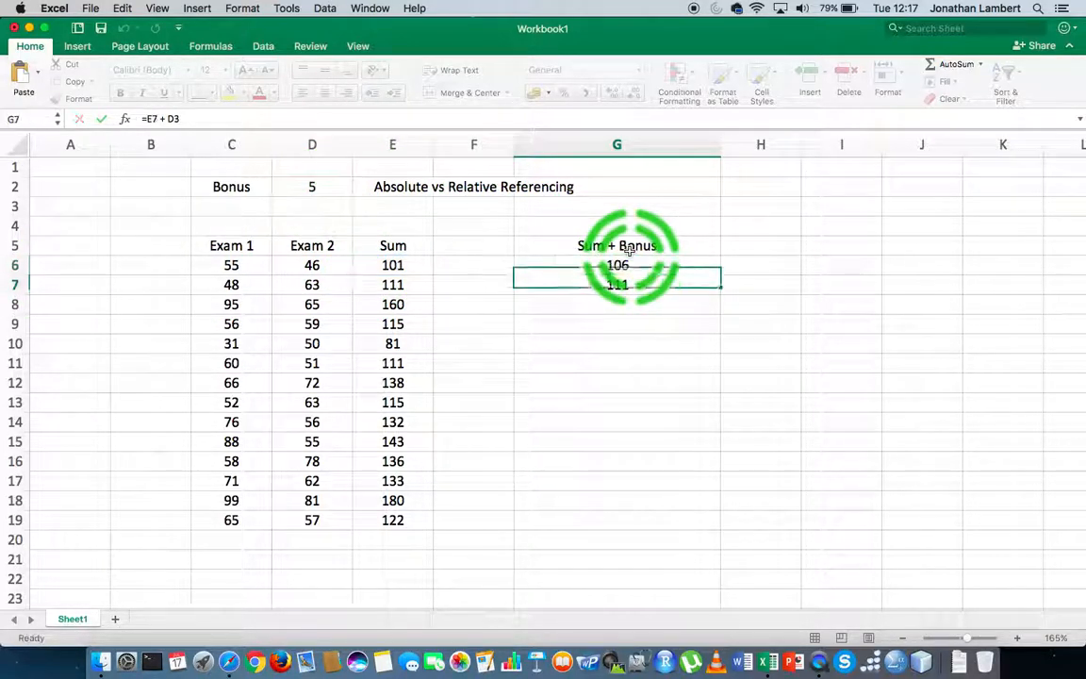
Refill G7 from the relative formula in G6 and inspect how the bonus reference differs between the two cells
left_click_drag(720, 274, 720, 290)
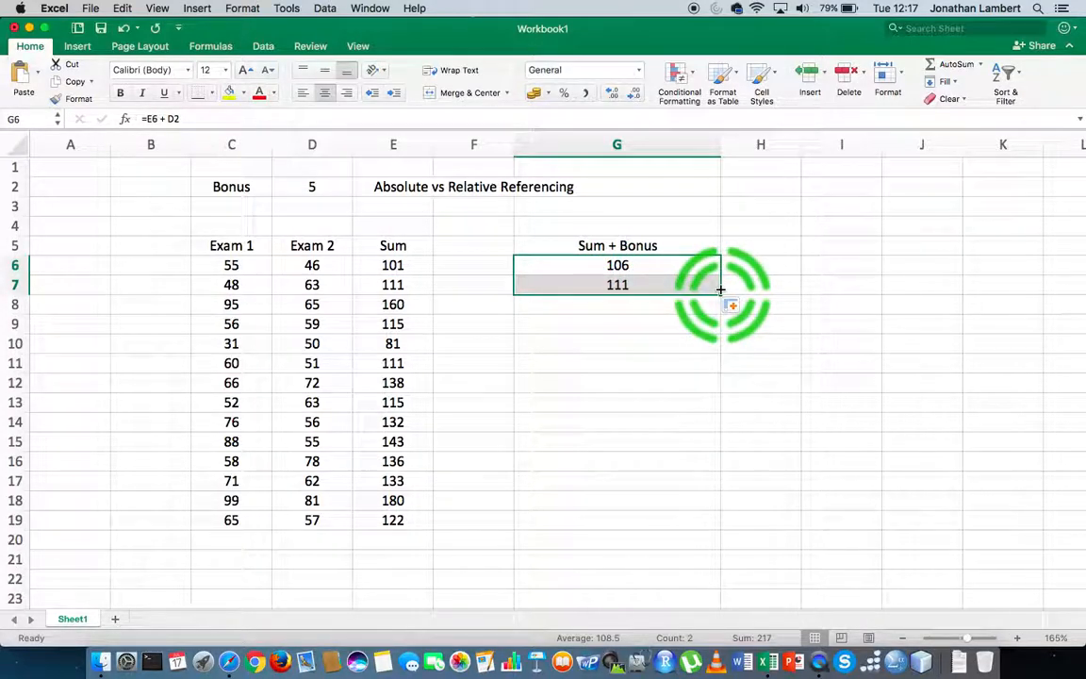
left_click(642, 319)
double_click(627, 285)
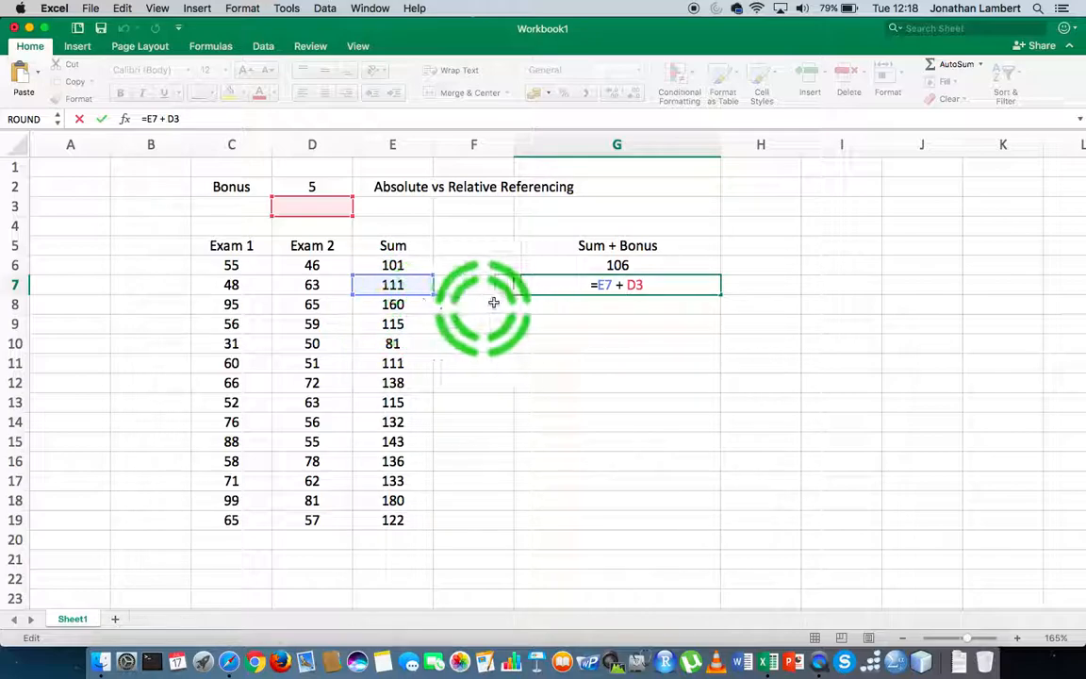
key("Return")
left_click(626, 264)
double_click(626, 262)
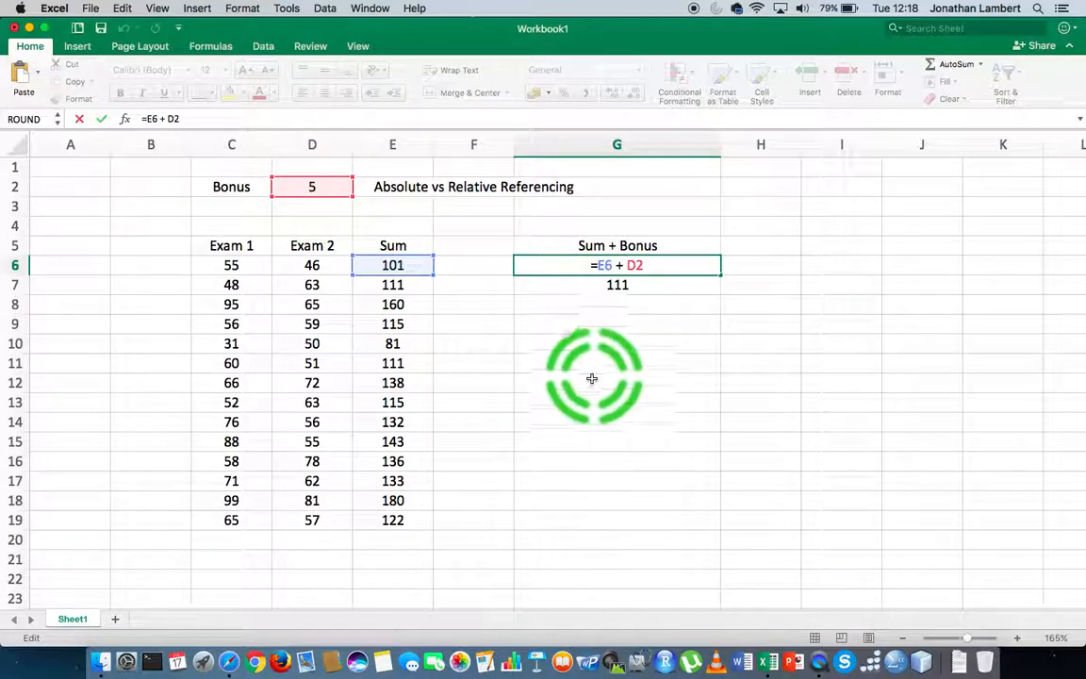
key("Return")
Clear the relative bonus formulas from G7 and G6
key("Delete")
key("Up")
key("Delete")
Enter the formula =E6 + $D$2 in G6, using an absolute reference to the bonus cell
left_click(621, 291)
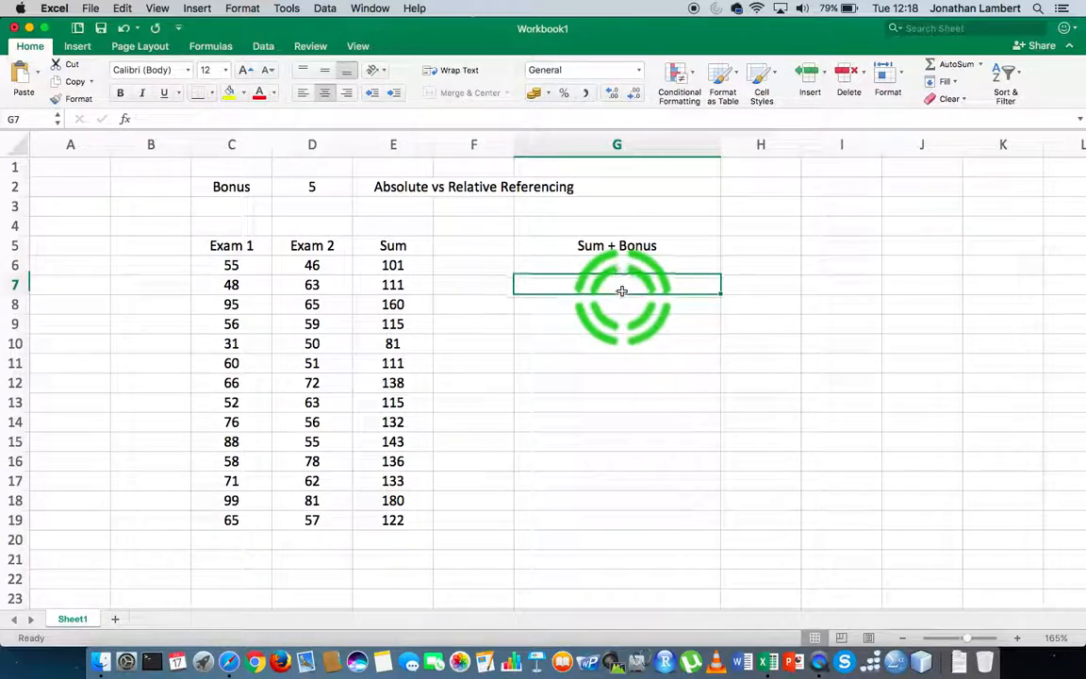
key("Up")
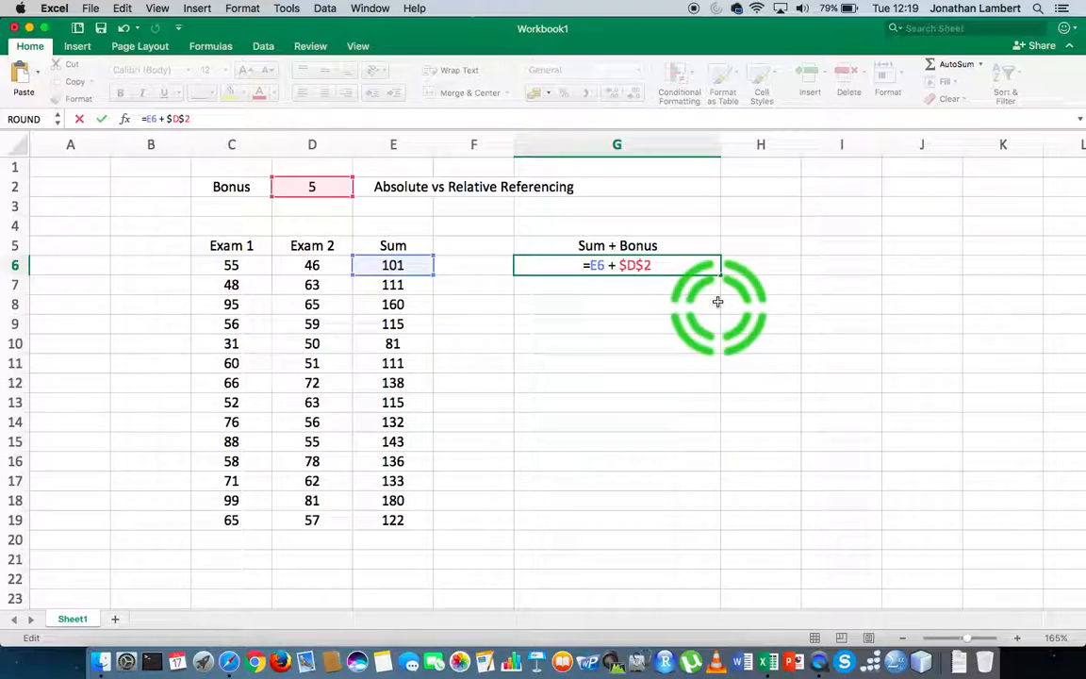
key("Return")
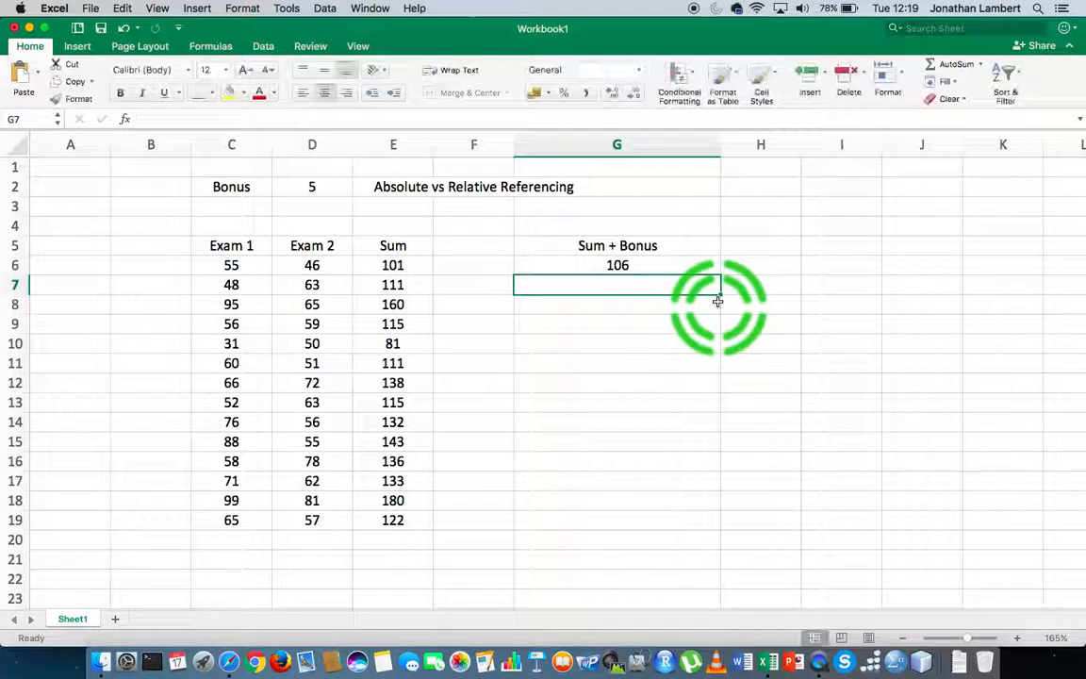
Examine the relative and absolute references in the G6 formula, leaving it as it is
left_click(643, 265)
double_click(644, 264)
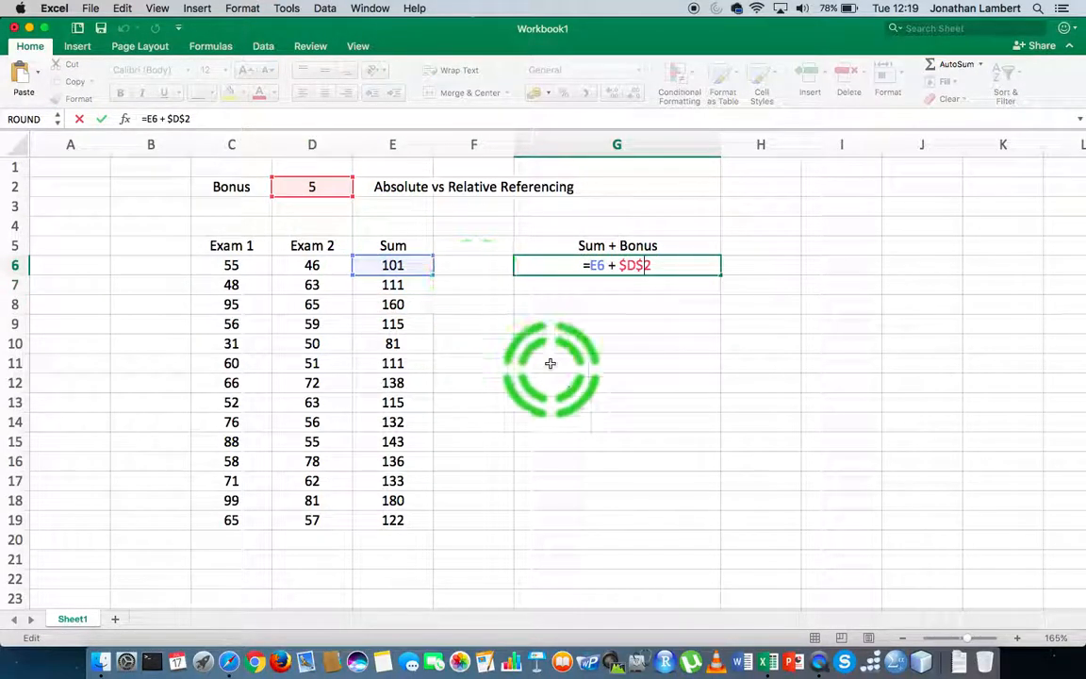
key("Return")
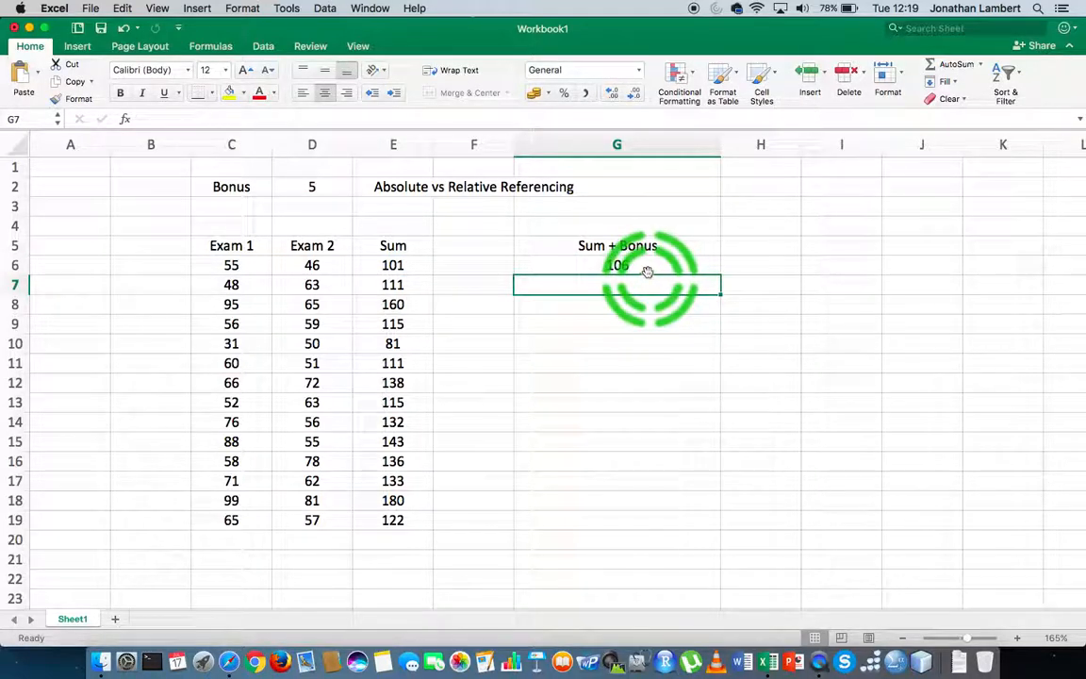
Fill the absolute-reference bonus formula from G6 into G7 and check the references in the copy
left_click(648, 270)
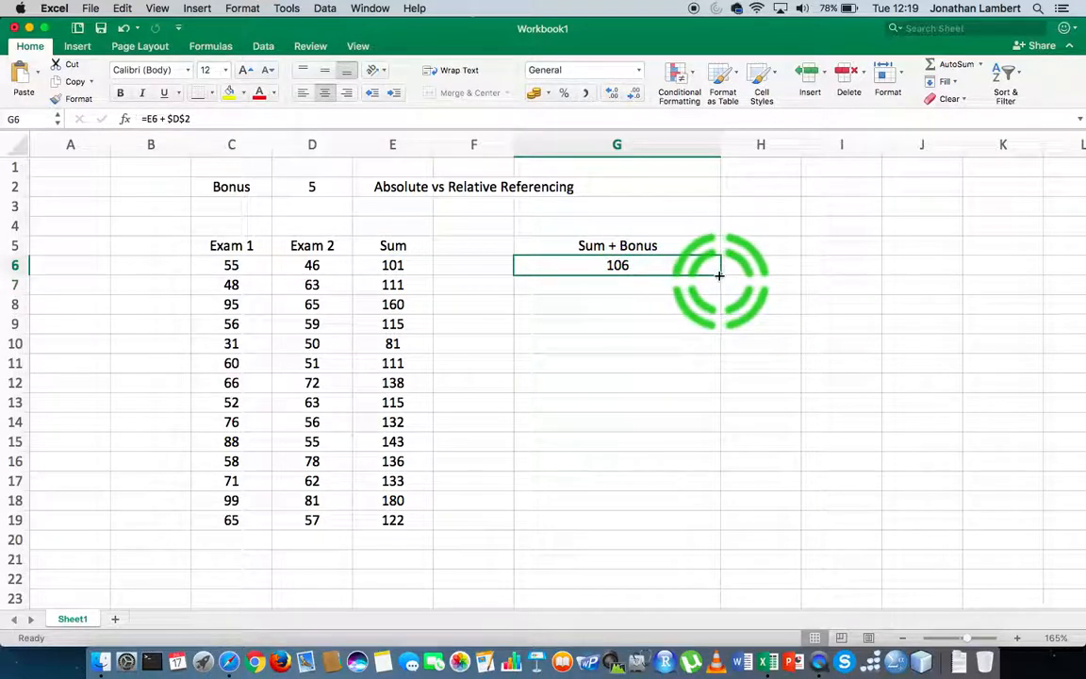
left_click_drag(719, 275, 714, 292)
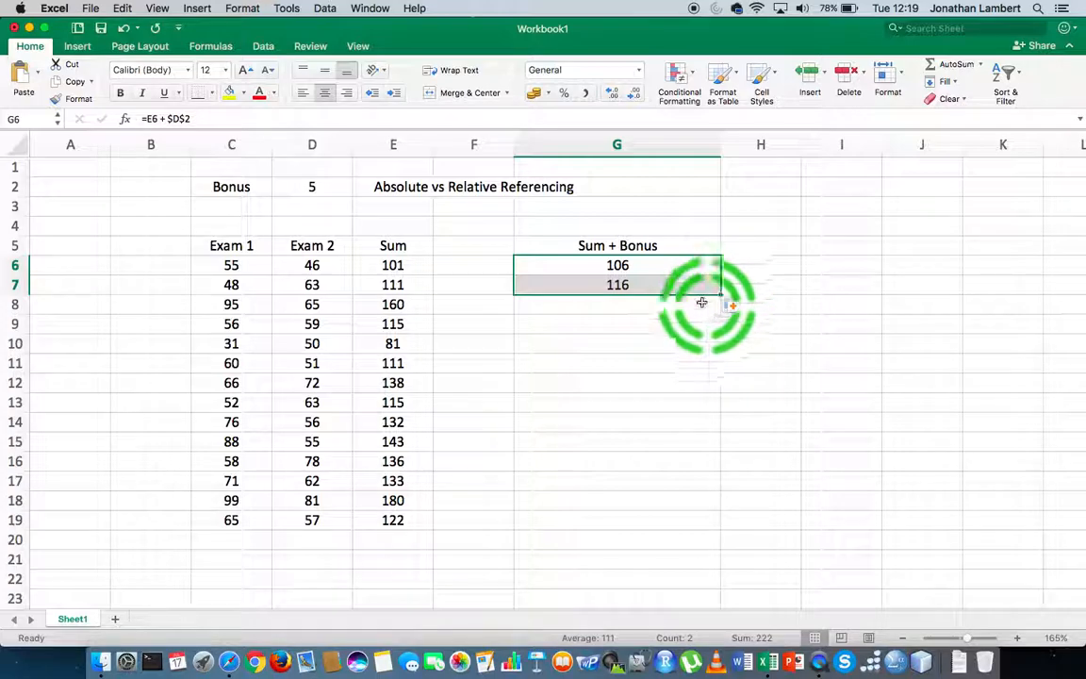
left_click(658, 342)
double_click(639, 283)
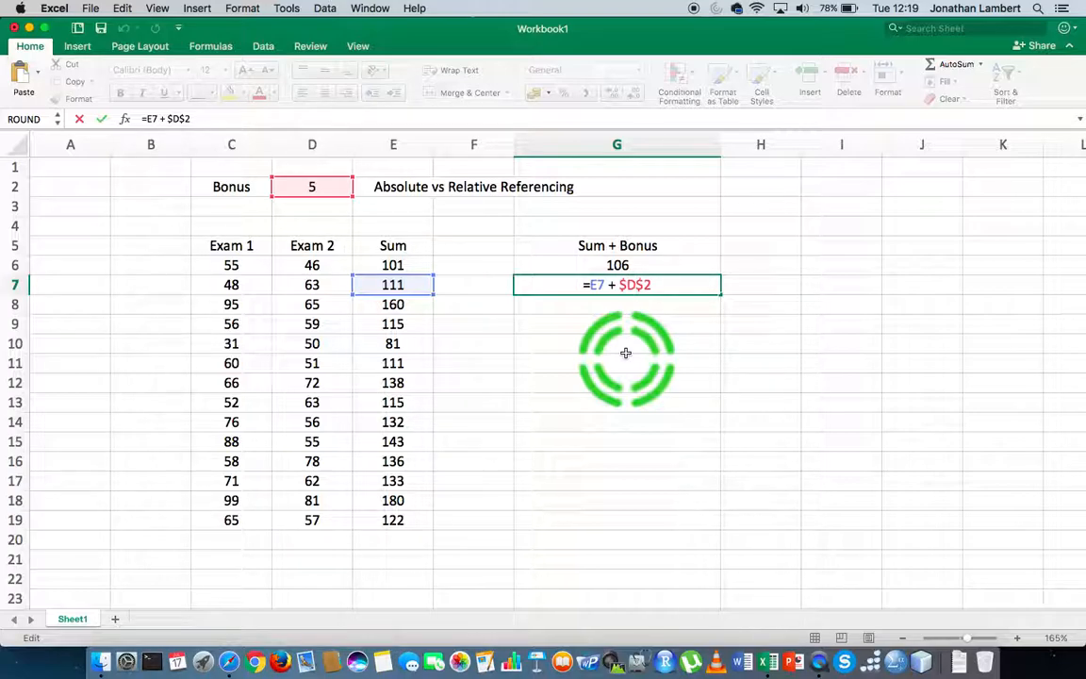
key("Return")
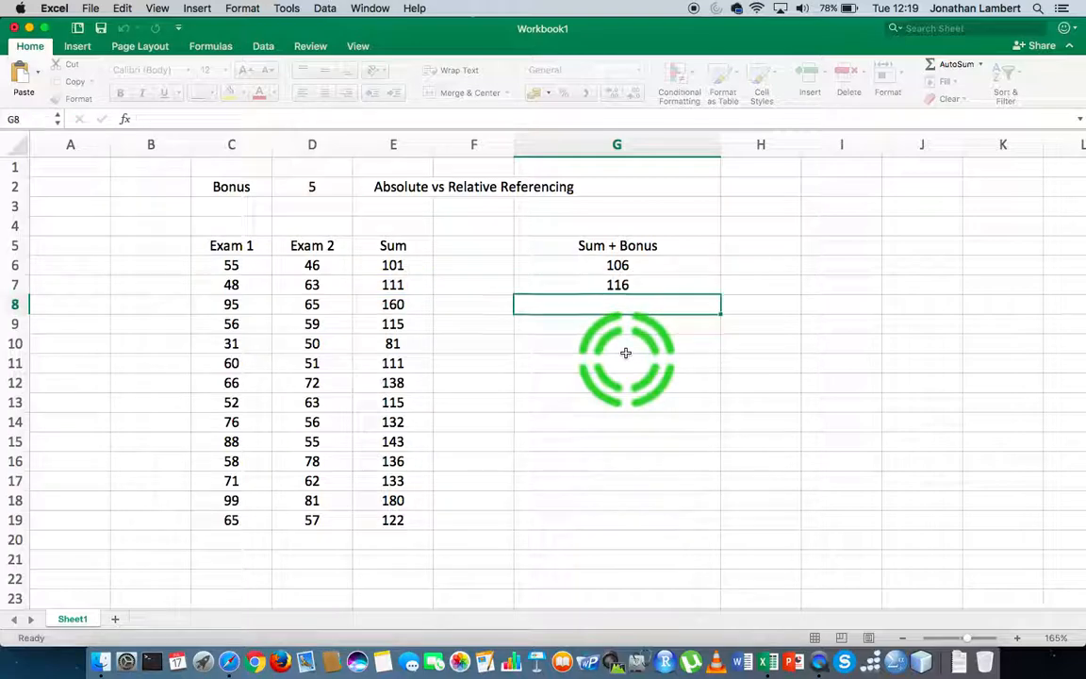
Fill the bonus formula from G7 down through G19
key("Up")
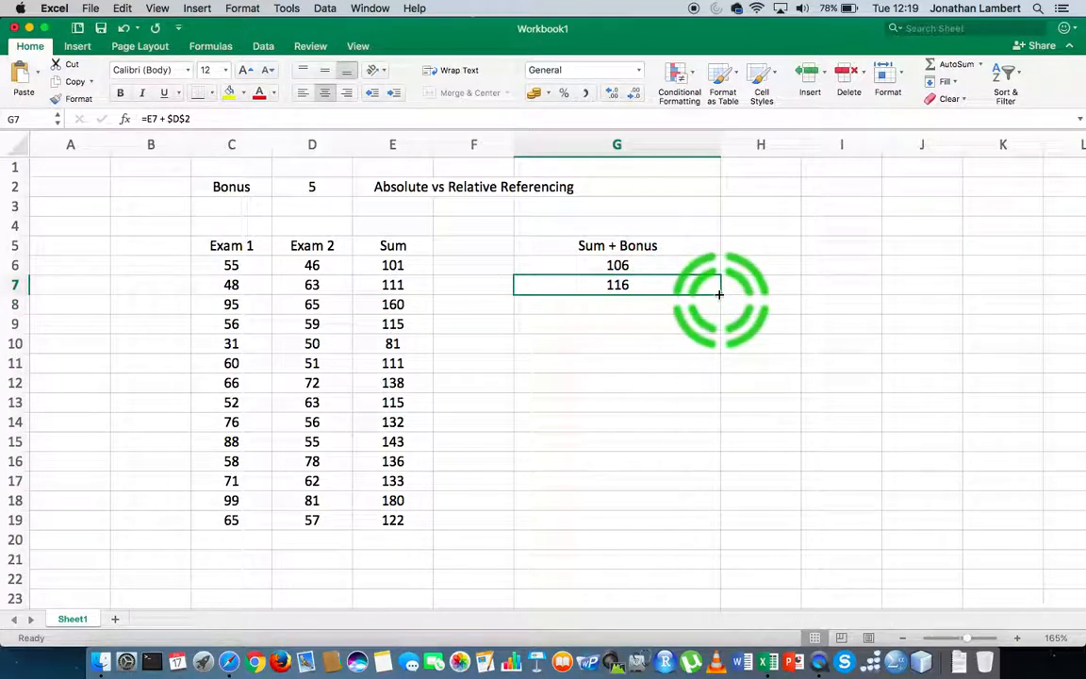
left_click_drag(721, 295, 724, 522)
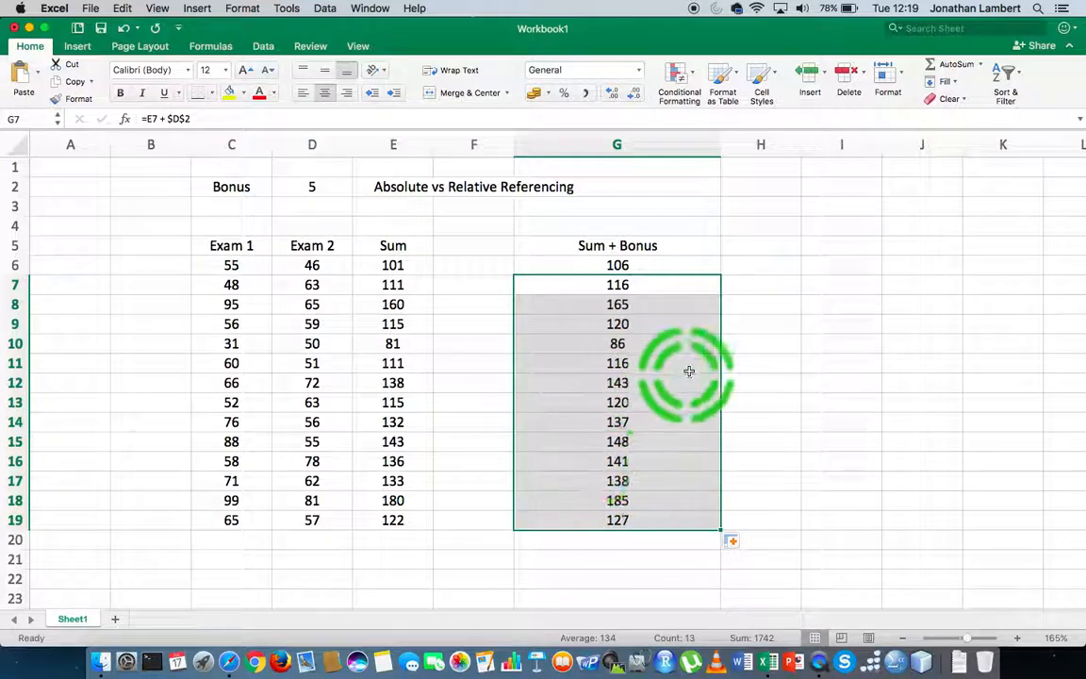
Examine the row and bonus references in the copied Sum + Bonus formulas, checking G12 and G16
left_click(631, 385)
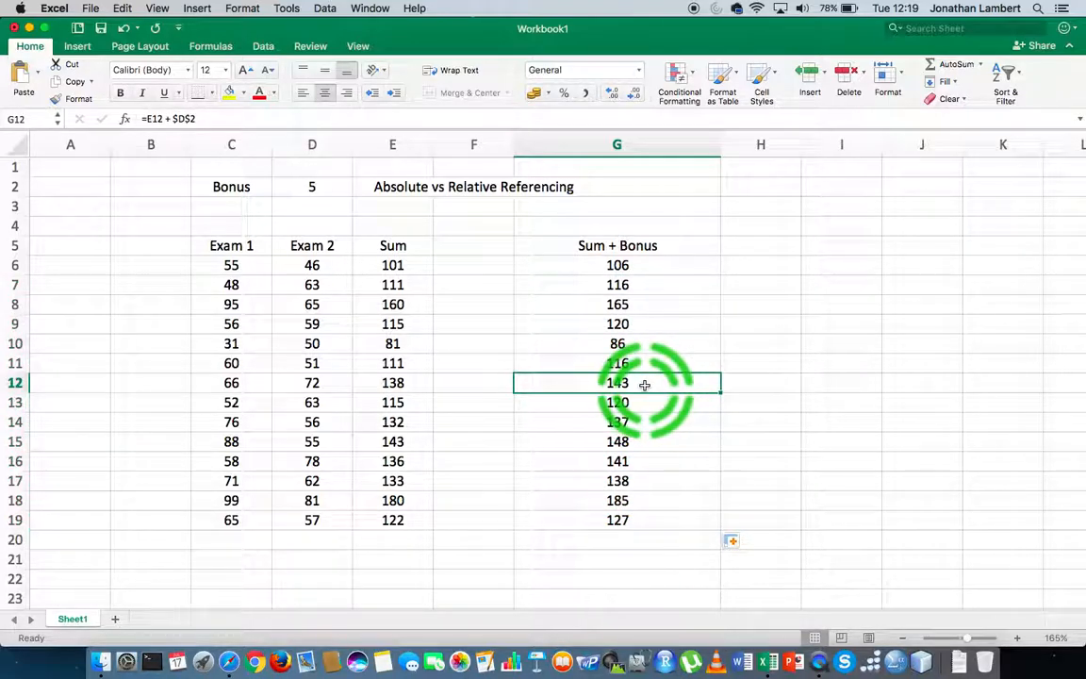
double_click(642, 383)
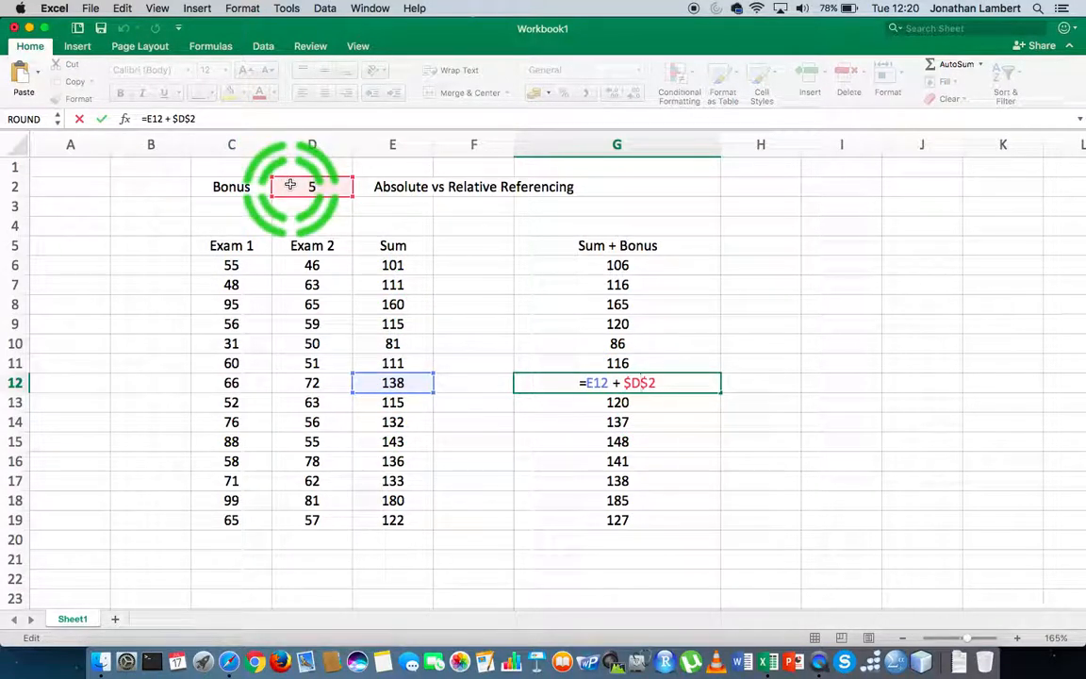
key("Return")
key("Down")
key("Down")
key("Down")
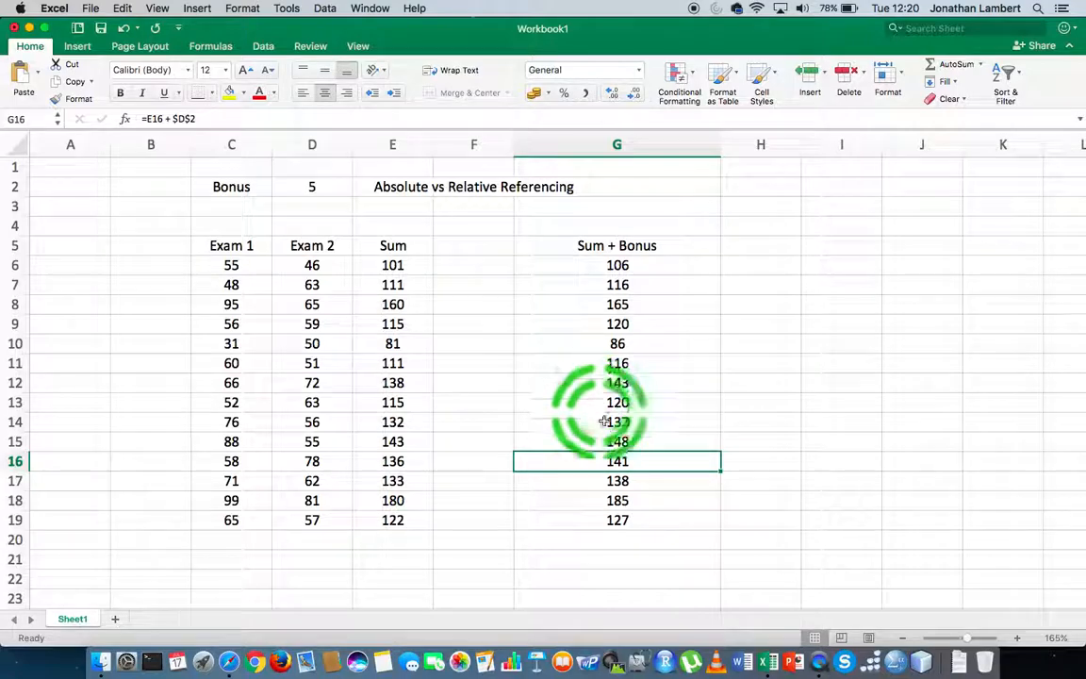
double_click(619, 461)
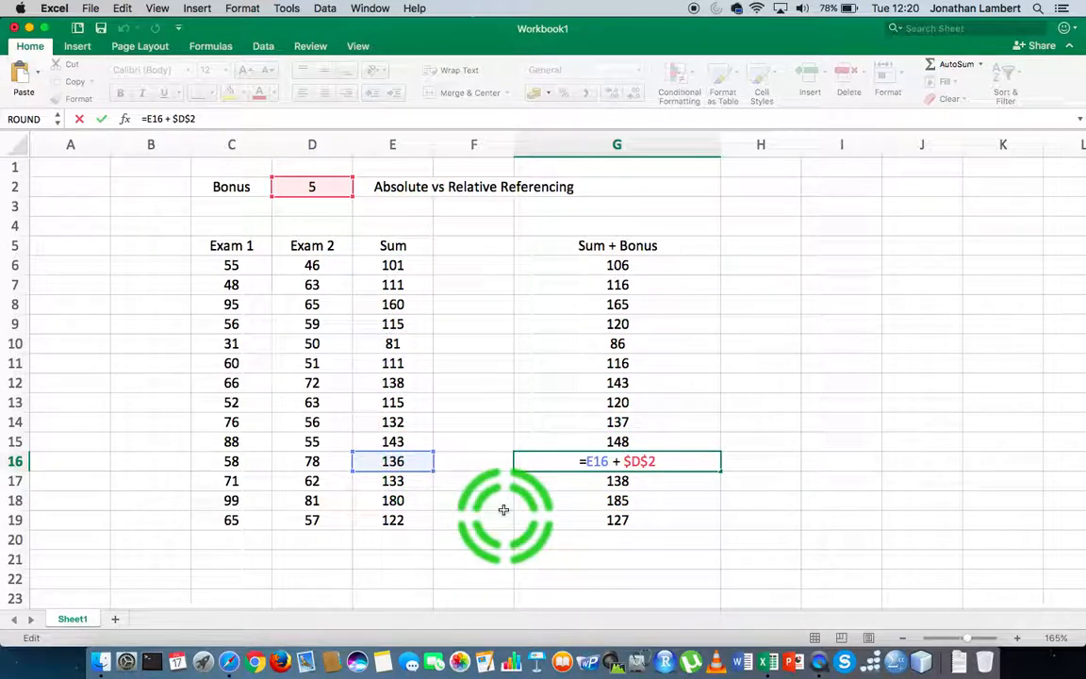
key("Return")
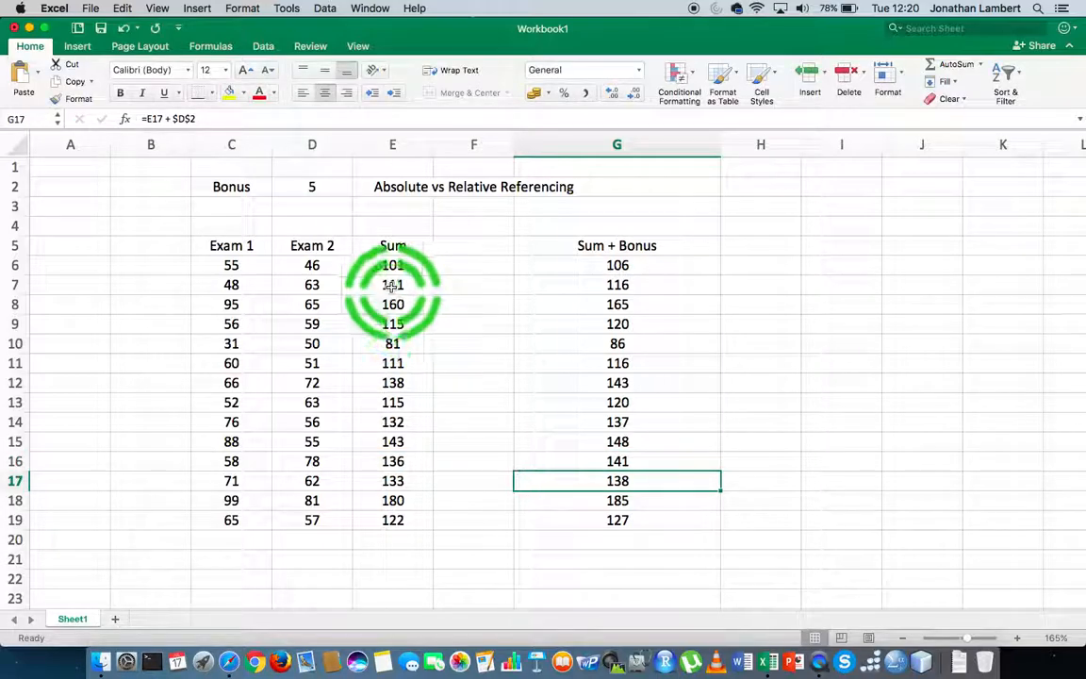
Compare the relative references in E9's sum formula with the mixed relative and absolute references in G7, leaving both as they are
double_click(394, 323)
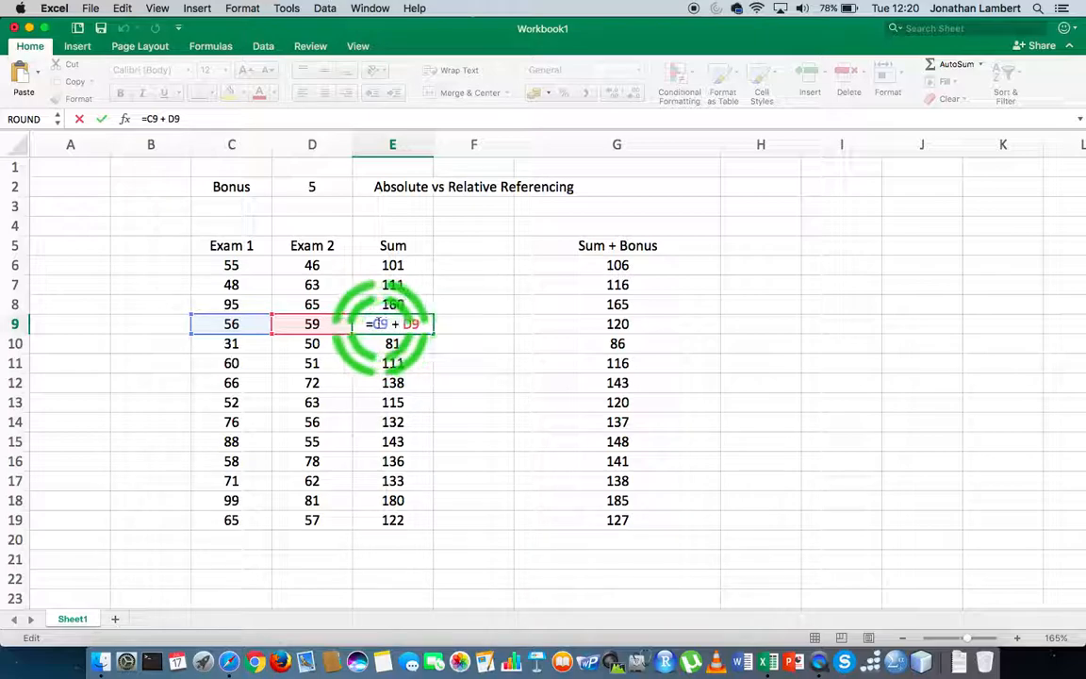
left_click_drag(378, 323, 437, 334)
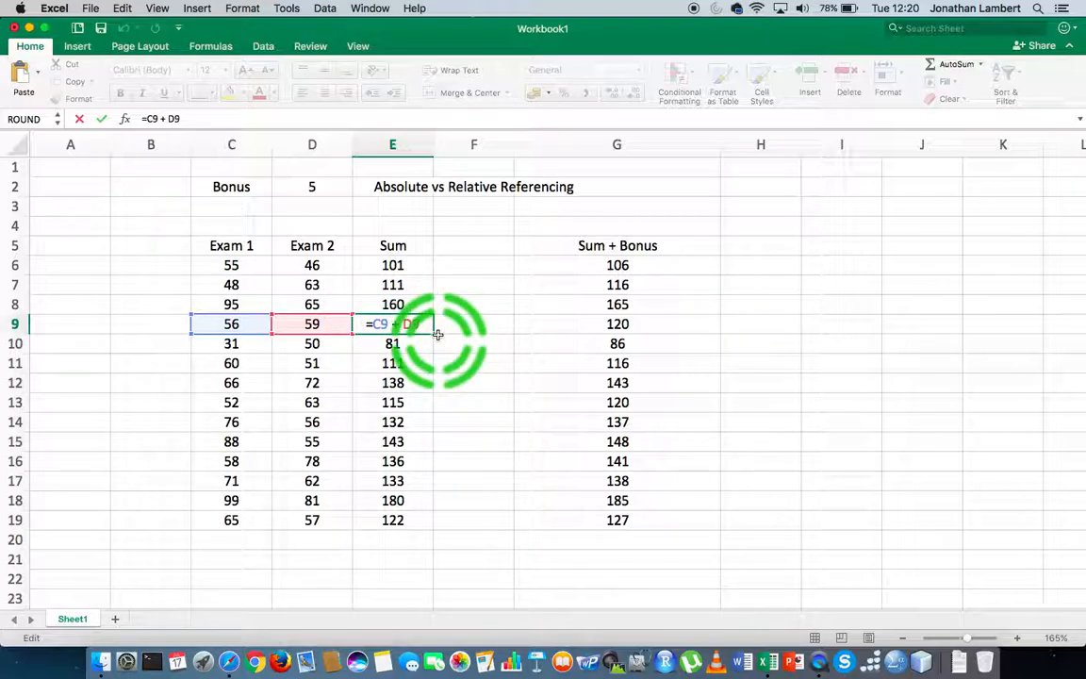
key("Return")
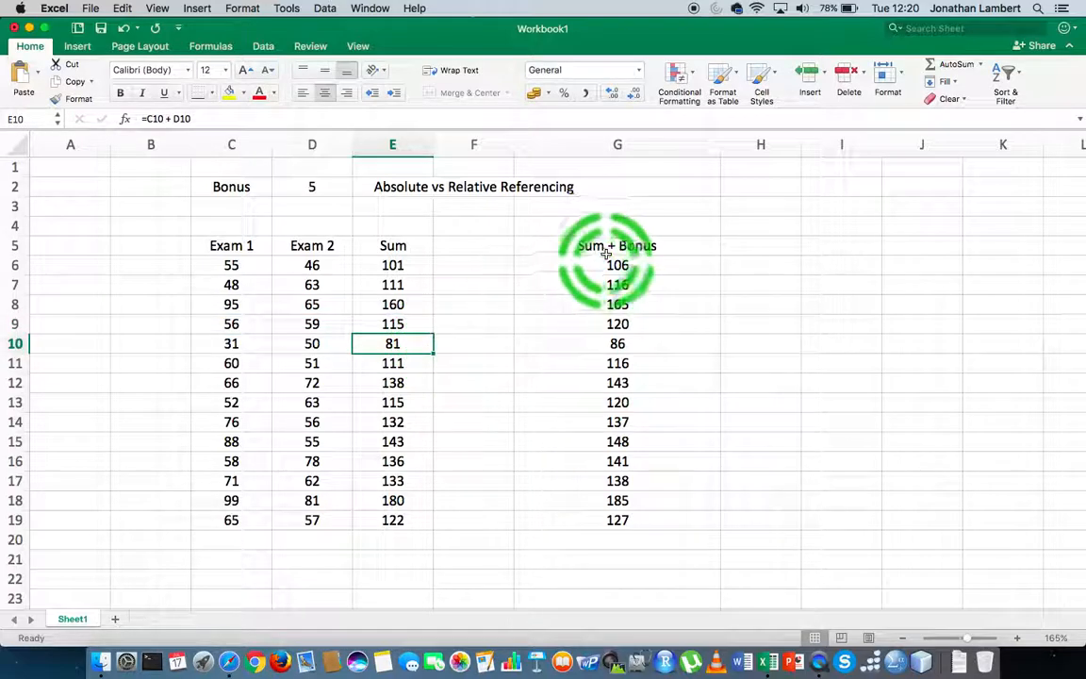
left_click(618, 284)
double_click(617, 285)
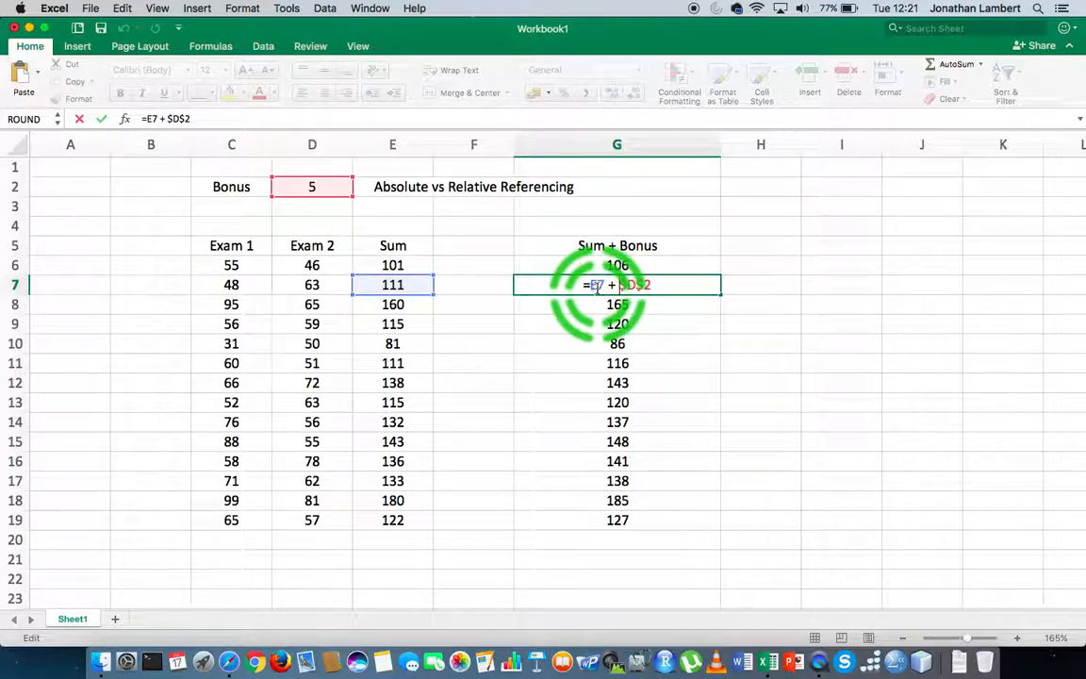
left_click(692, 331)
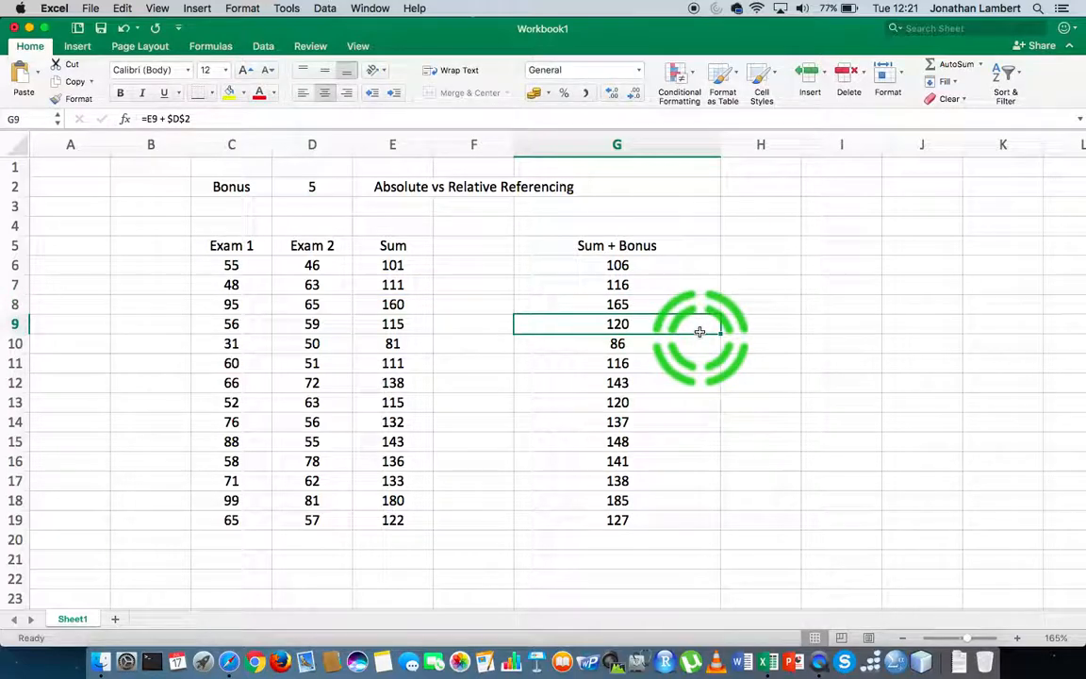